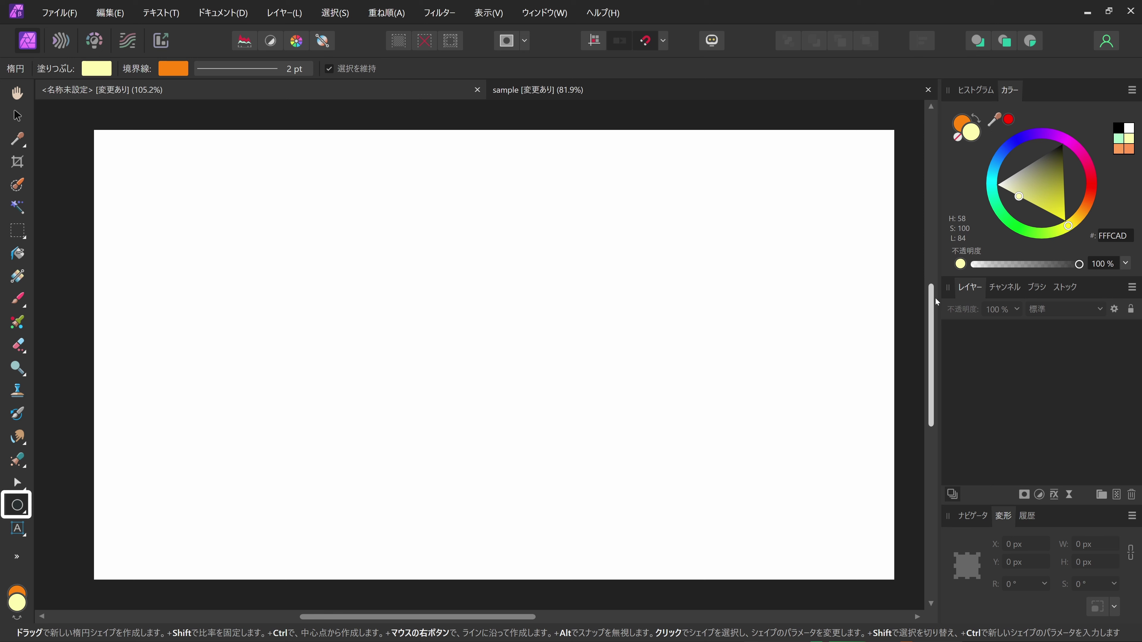
Draw a tall pale-yellow ellipse and preview 7 duplicates offset 90 px horizontally
{"action": "left_click_drag", "start_coordinate": [236, 230], "coordinate": [304, 407]}
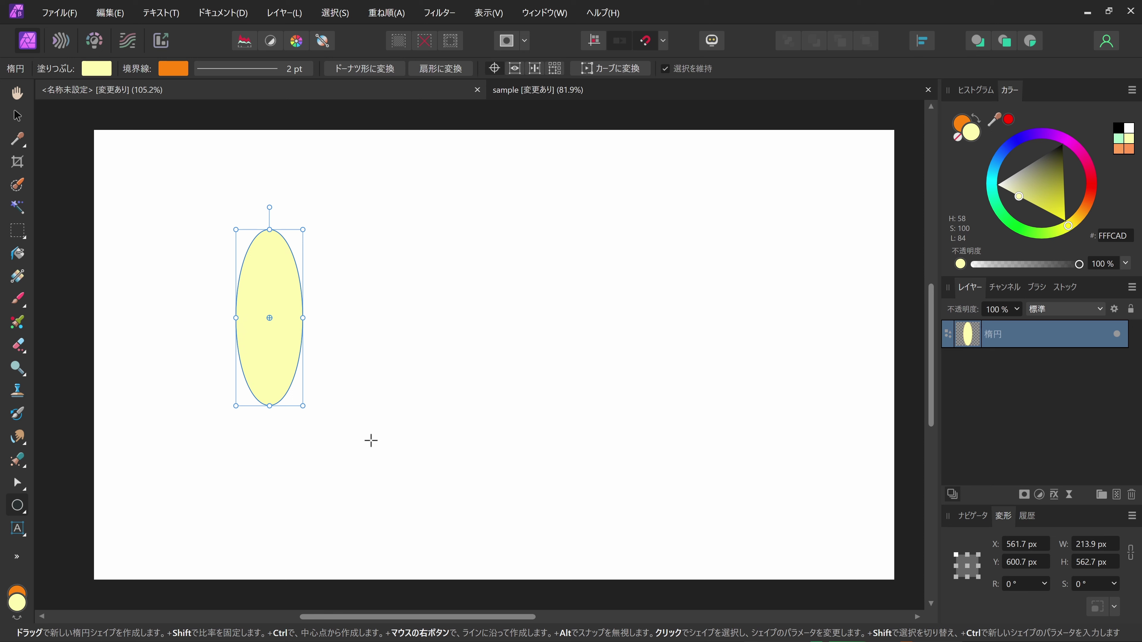
{"action": "key", "text": "ctrl+alt+shift+d"}
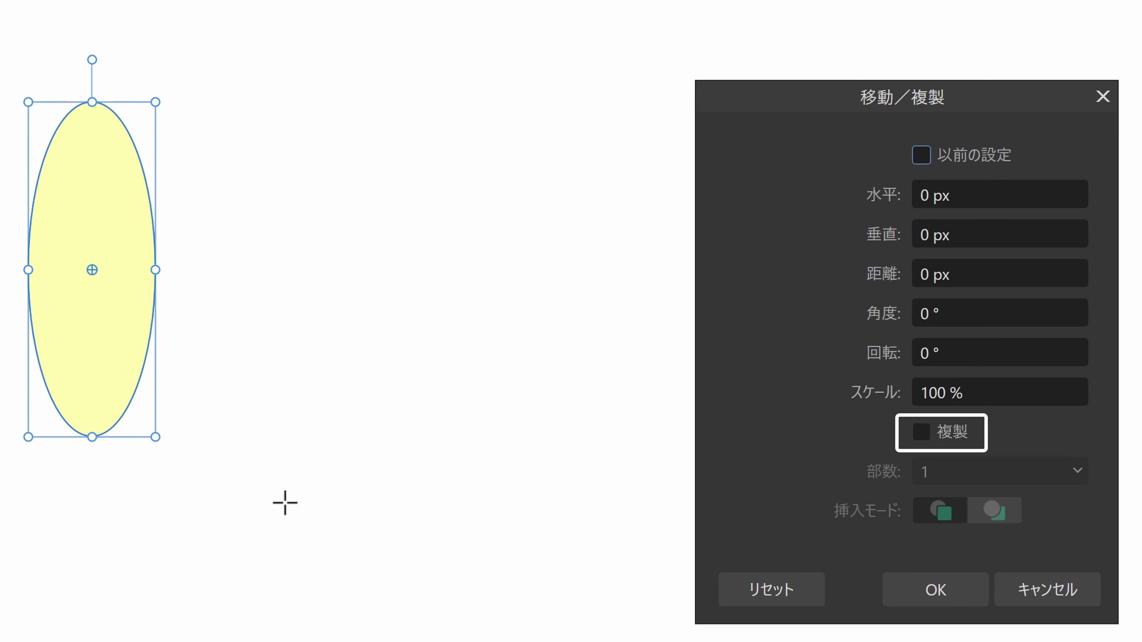
{"action": "left_click", "coordinate": [921, 432]}
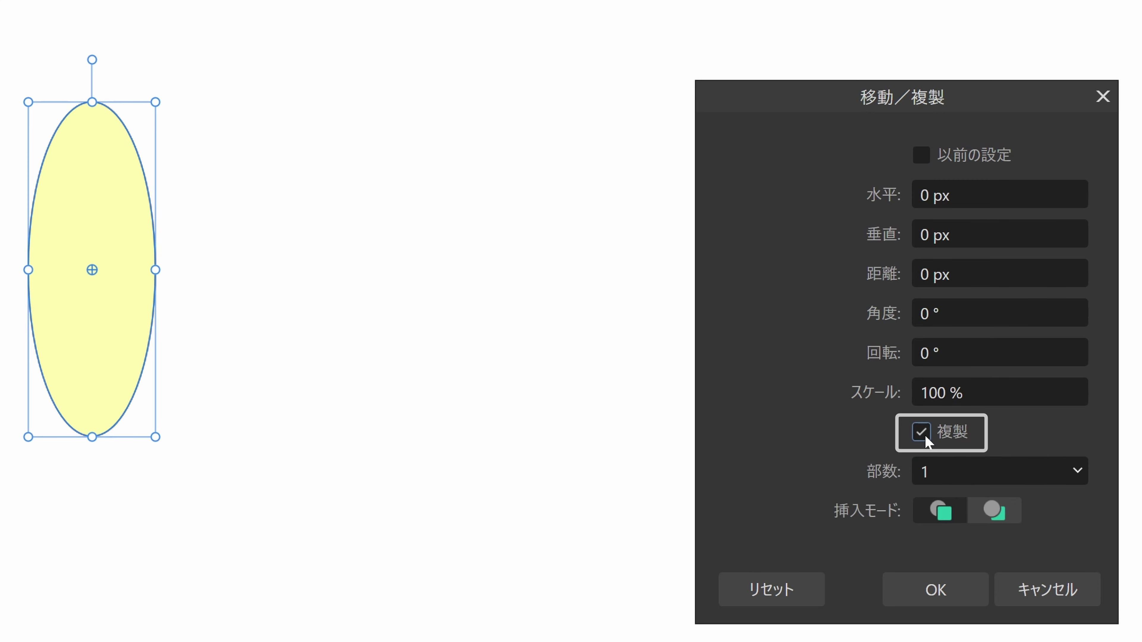
{"action": "left_click_drag", "start_coordinate": [875, 192], "coordinate": [1004, 216]}
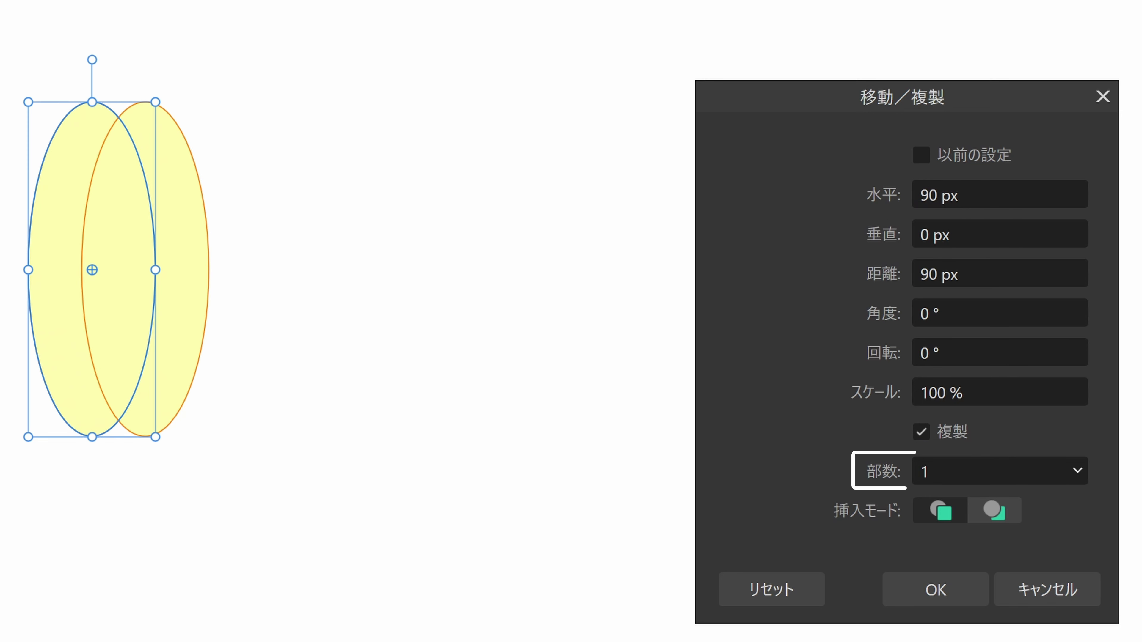
{"action": "left_click", "coordinate": [1078, 471]}
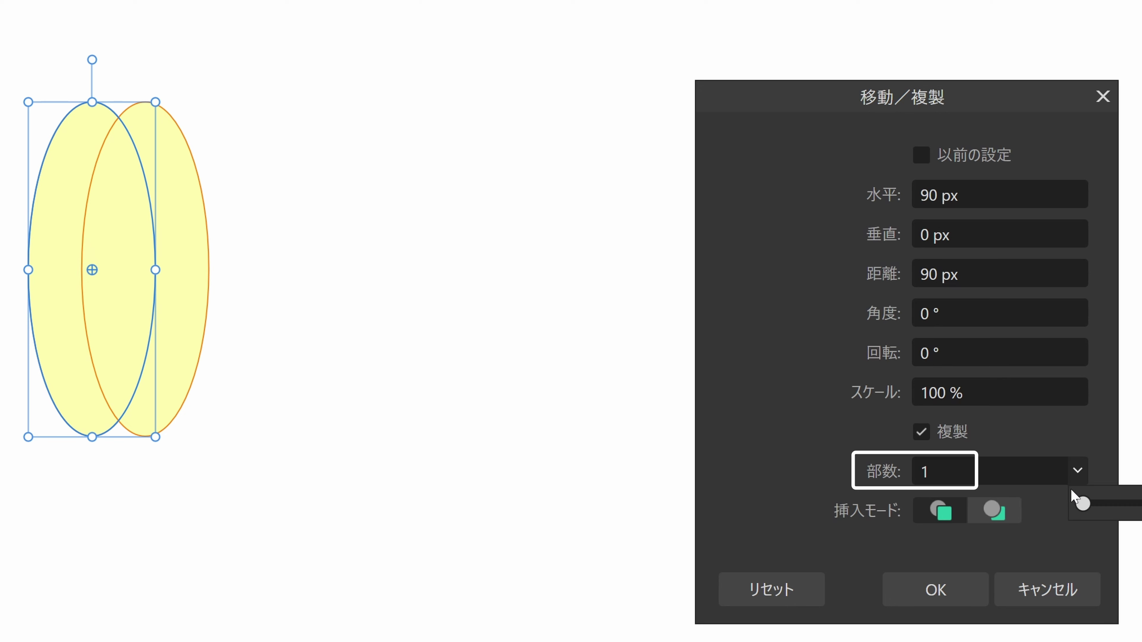
{"action": "left_click_drag", "start_coordinate": [1081, 504], "coordinate": [1094, 504]}
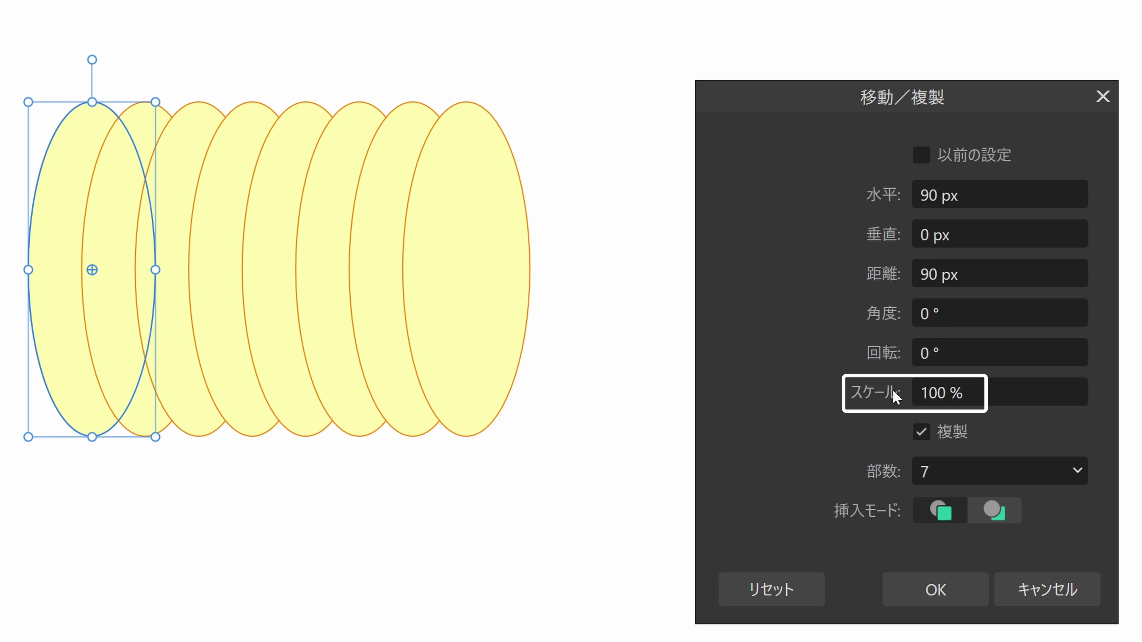
Set the duplicate scale to 90.3% and compare stacking copies behind and in front
{"action": "mouse_move", "coordinate": [855, 396]}
{"action": "left_mouse_down"}
{"action": "mouse_move", "coordinate": [866, 396]}
{"action": "mouse_move", "coordinate": [717, 400]}
{"action": "left_mouse_up"}
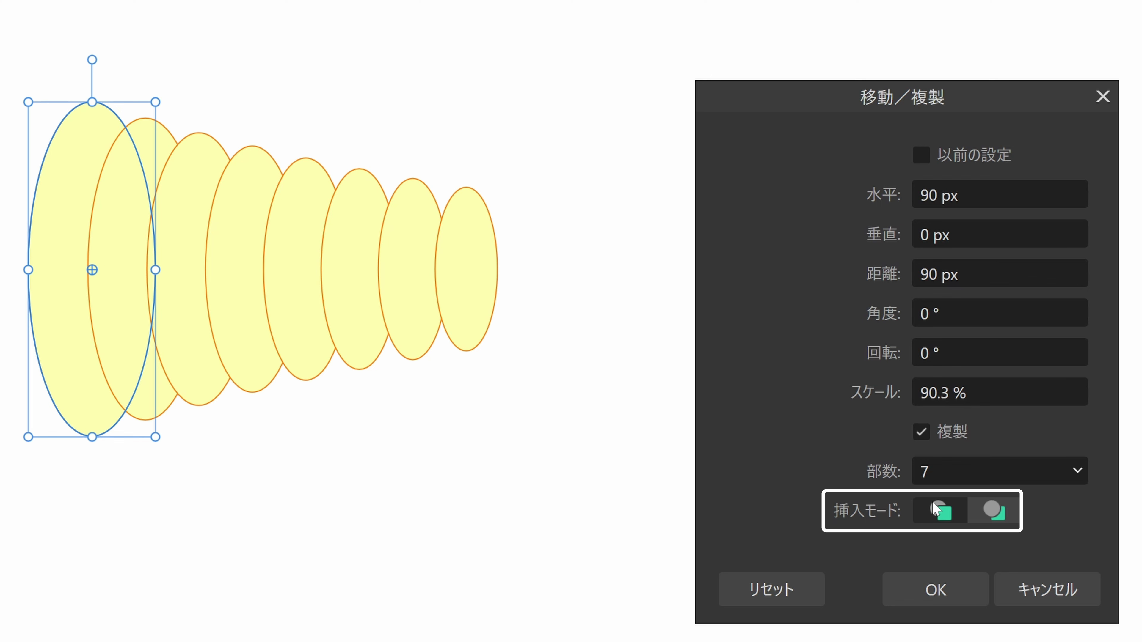
{"action": "left_click", "coordinate": [999, 516]}
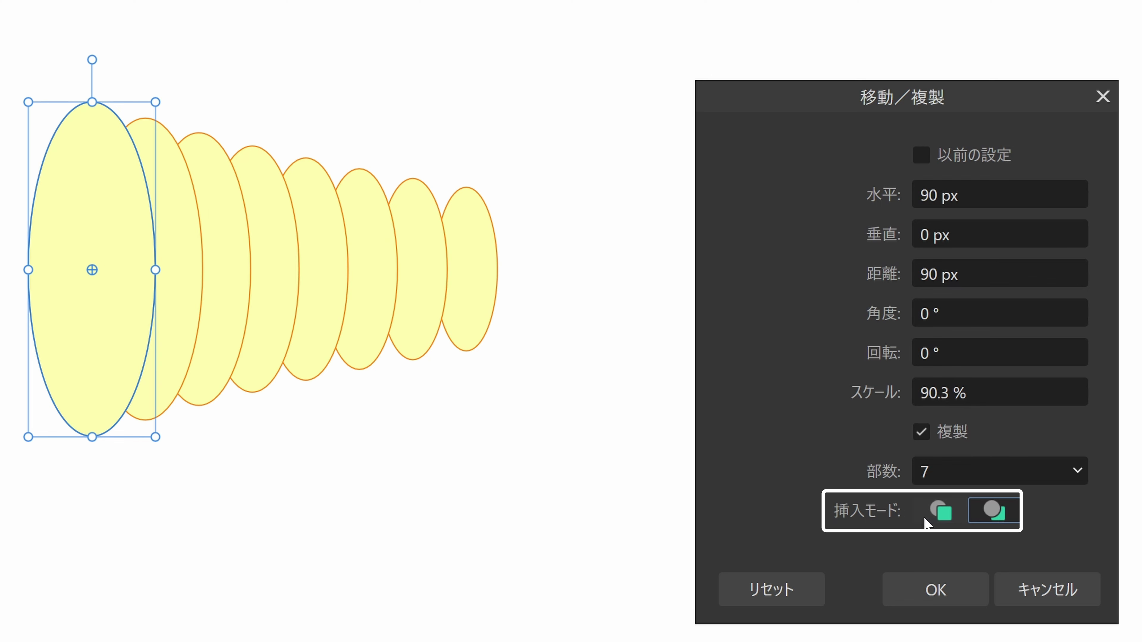
{"action": "left_click", "coordinate": [944, 515]}
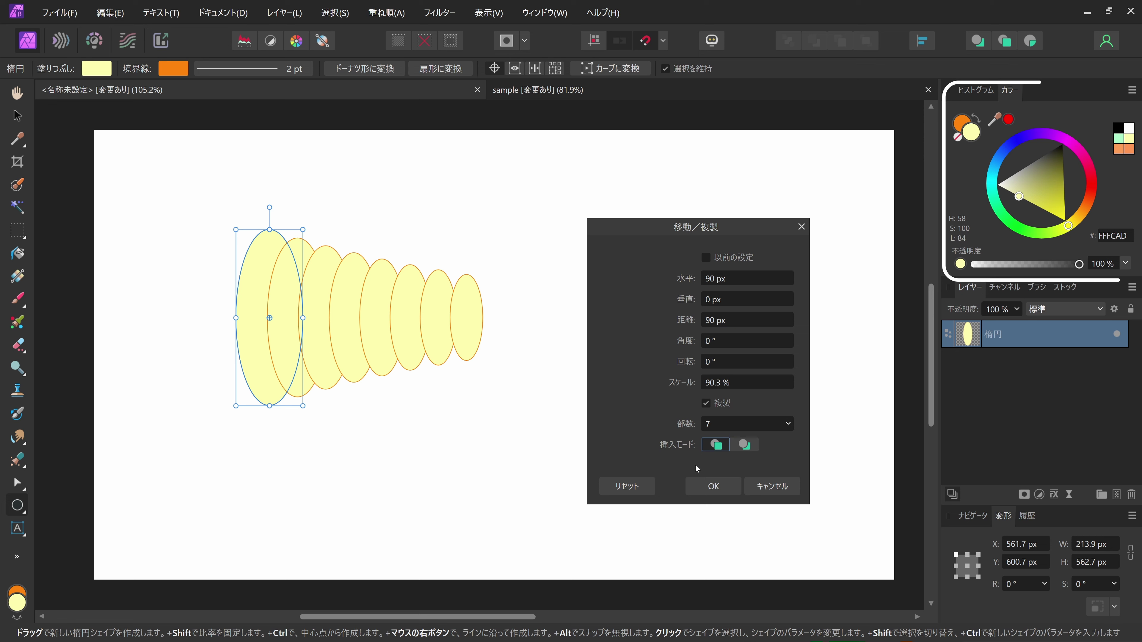
Fill the ellipse with pale green ADFFC2 and widen it using its side handle
{"action": "left_click", "coordinate": [994, 169]}
{"action": "left_click", "coordinate": [1008, 220]}
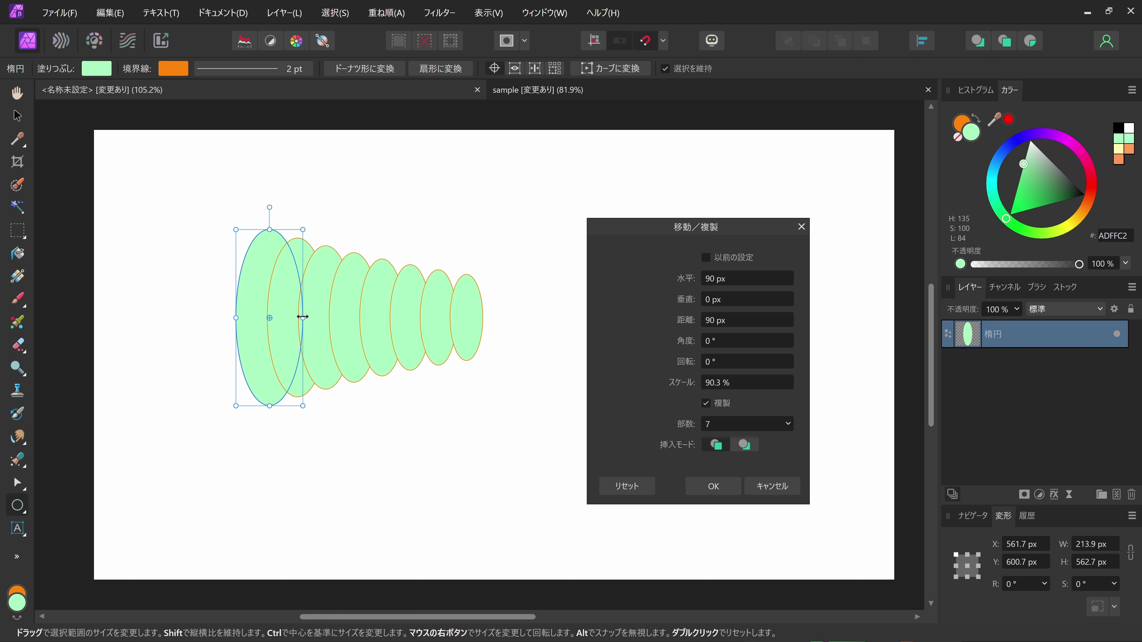
{"action": "mouse_move", "coordinate": [303, 318]}
{"action": "left_mouse_down"}
{"action": "mouse_move", "coordinate": [285, 318]}
{"action": "mouse_move", "coordinate": [323, 318]}
{"action": "left_mouse_up"}
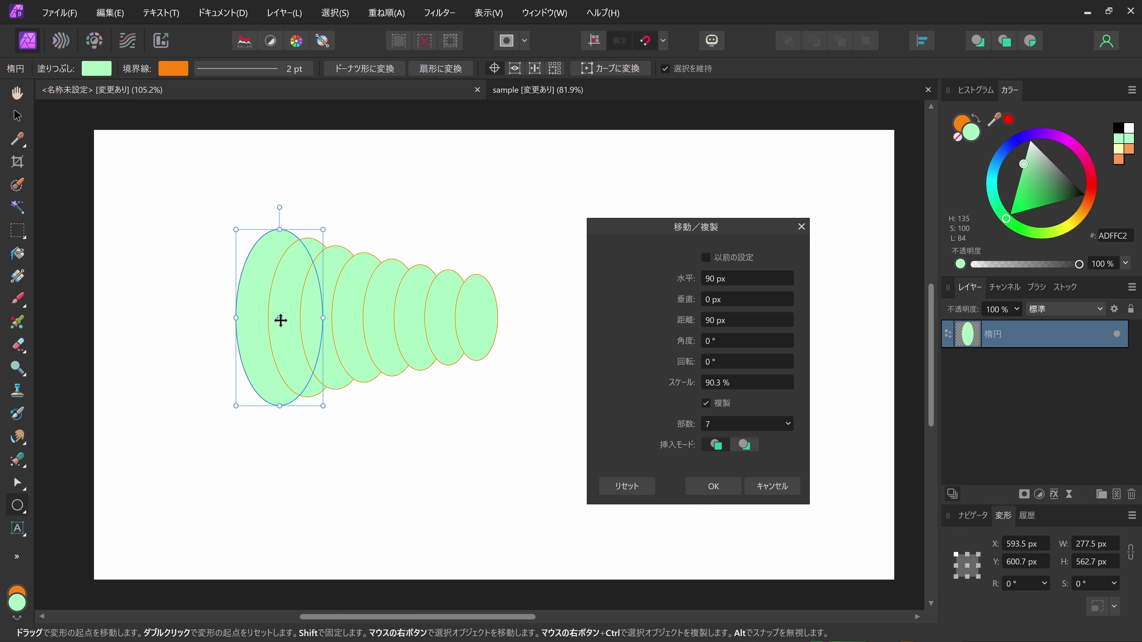
Move the transform origin to the ellipse's bottom, then top edge, and apply the duplicates
{"action": "left_click_drag", "start_coordinate": [281, 321], "coordinate": [279, 408]}
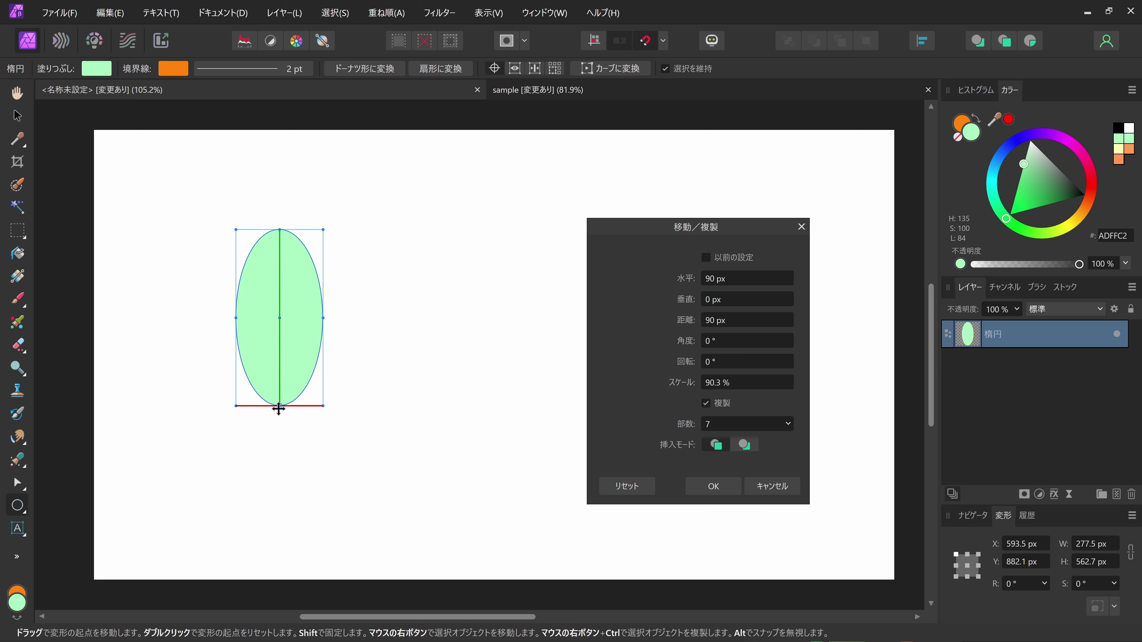
{"action": "left_click_drag", "start_coordinate": [279, 408], "coordinate": [279, 230]}
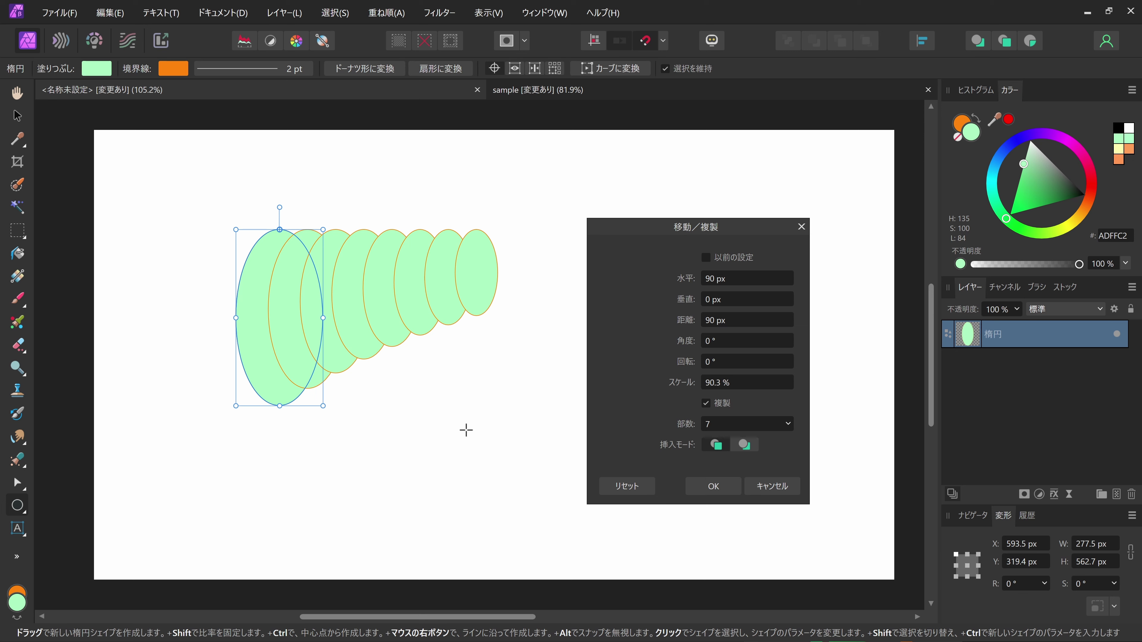
{"action": "left_click", "coordinate": [711, 487]}
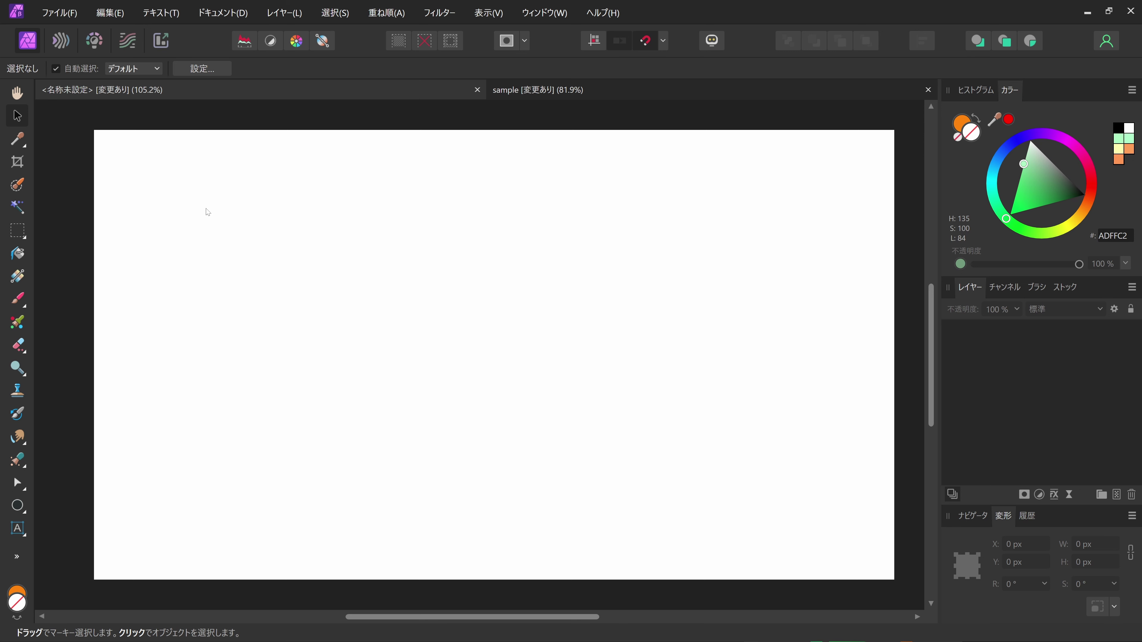
Draw an orange spiral on the left of the canvas with the Spiral Tool
{"action": "left_click", "coordinate": [22, 507]}
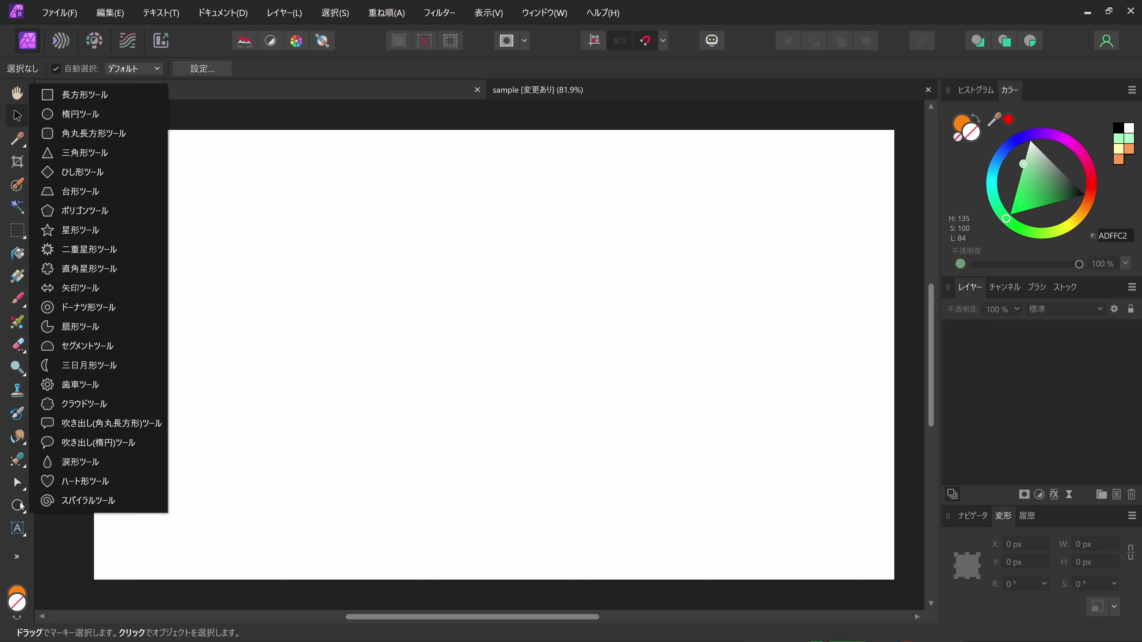
{"action": "left_click", "coordinate": [66, 503]}
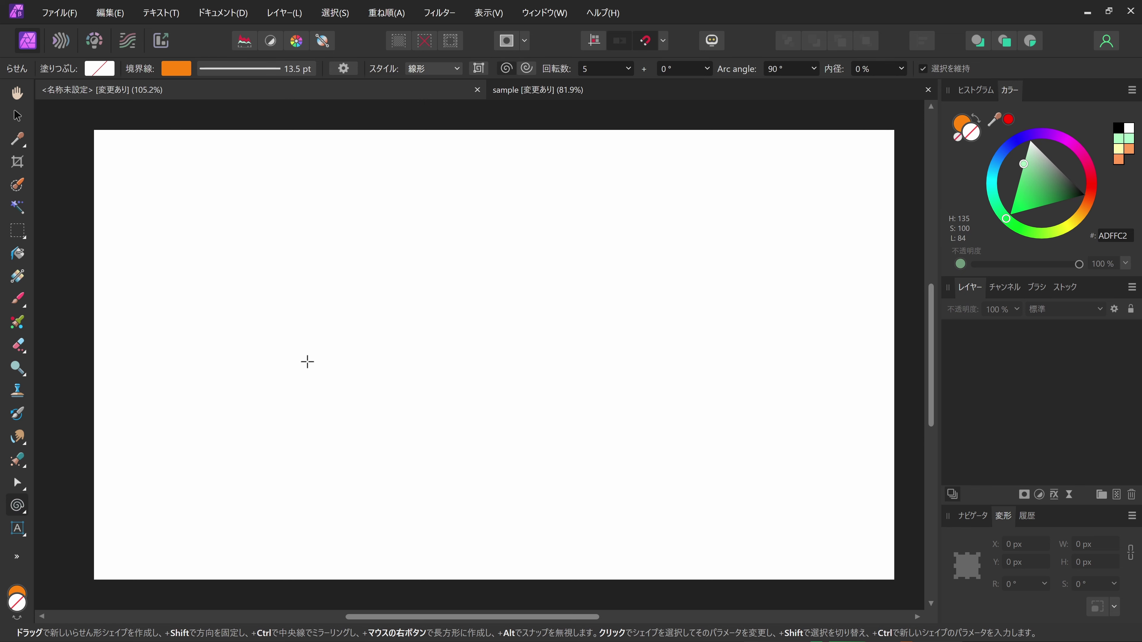
{"action": "left_click_drag", "start_coordinate": [290, 269], "coordinate": [339, 276]}
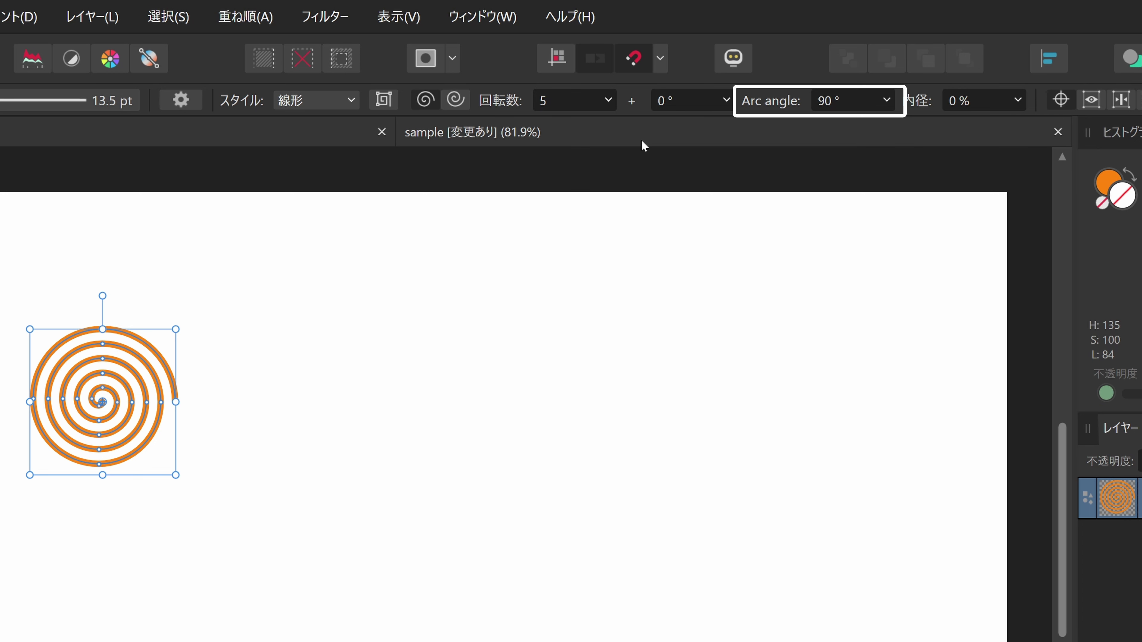
Raise the arc angle to 360°, switch to the 減衰 style, then set the arc angle to 0°
{"action": "left_click", "coordinate": [887, 100]}
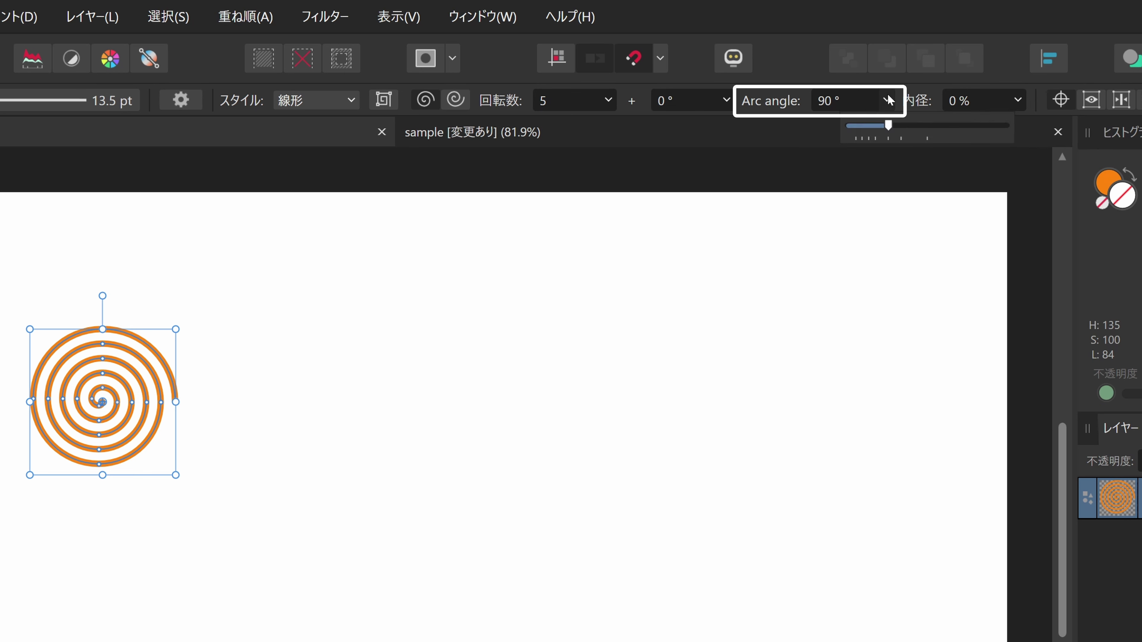
{"action": "left_click_drag", "start_coordinate": [889, 126], "coordinate": [1071, 139]}
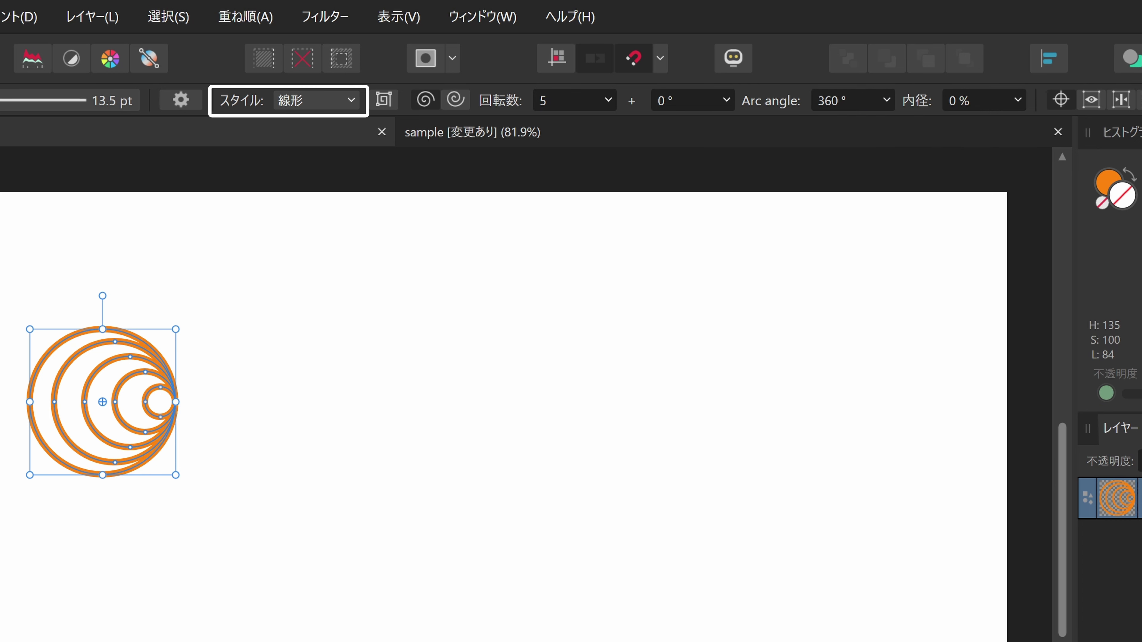
{"action": "left_click", "coordinate": [295, 101]}
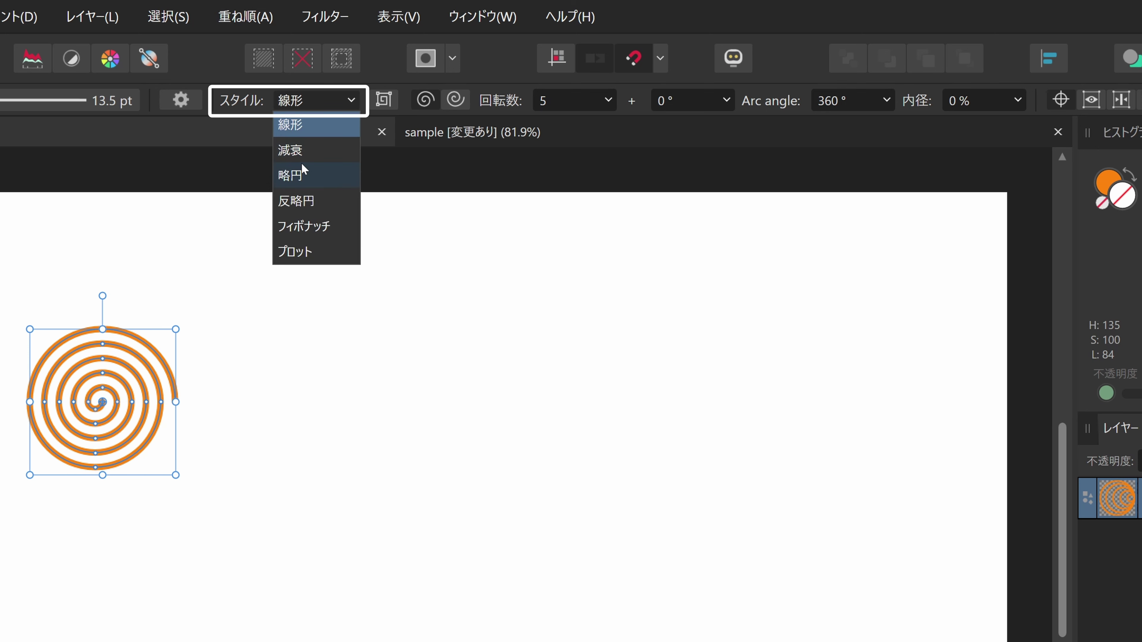
{"action": "left_click", "coordinate": [298, 155]}
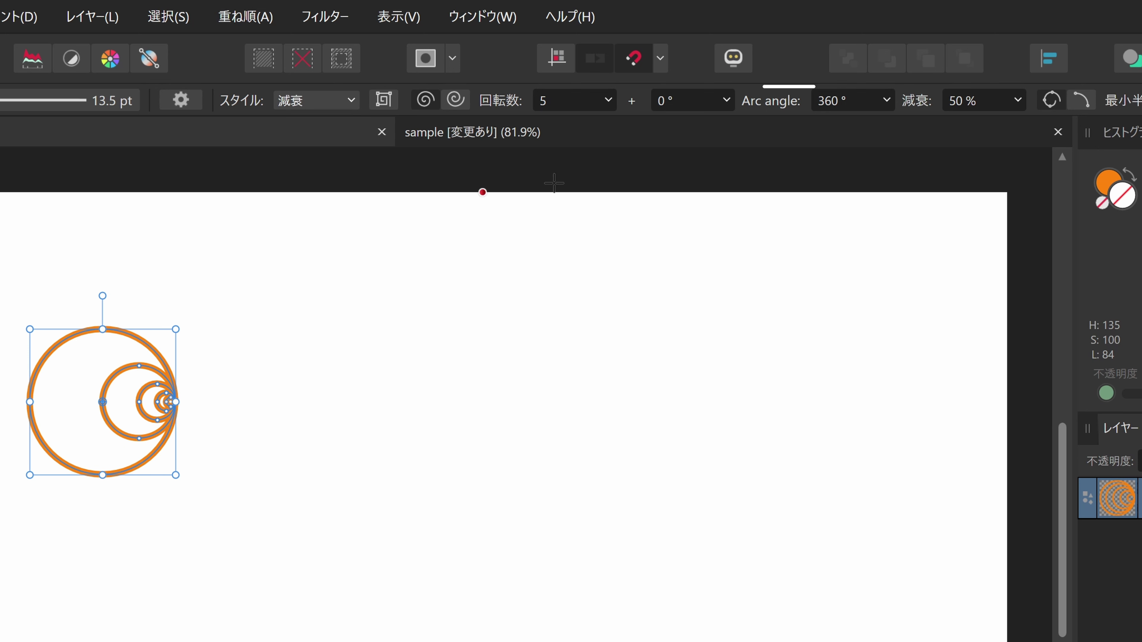
{"action": "left_click", "coordinate": [885, 100]}
{"action": "left_click_drag", "start_coordinate": [885, 127], "coordinate": [718, 131]}
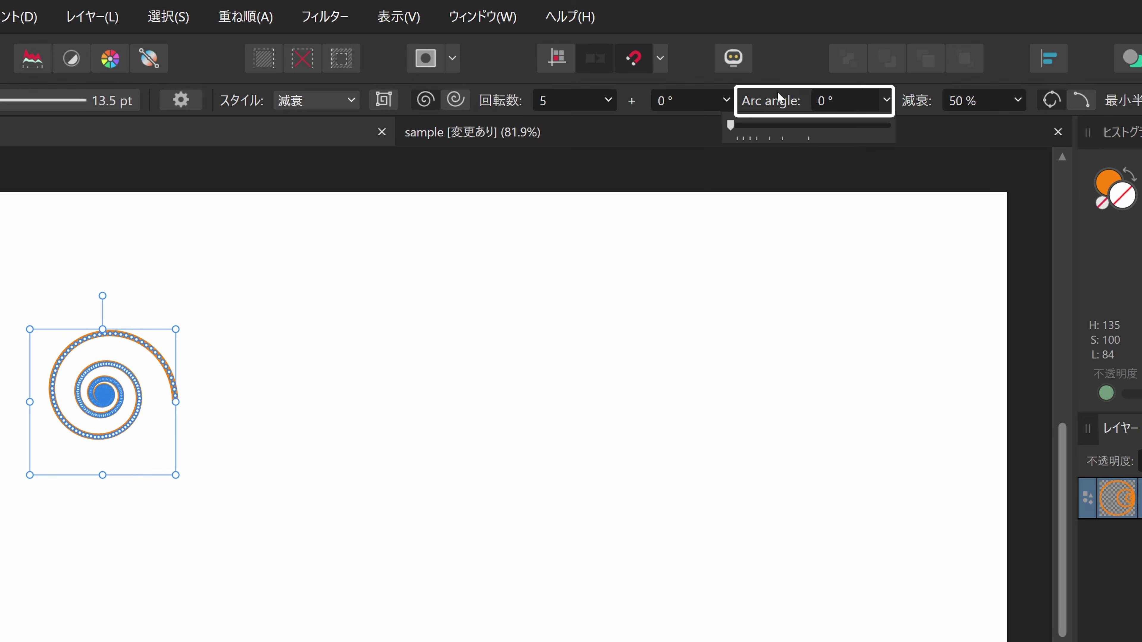
Lower the decay to about 30% and change the spiral style to 略円
{"action": "left_click", "coordinate": [1031, 100]}
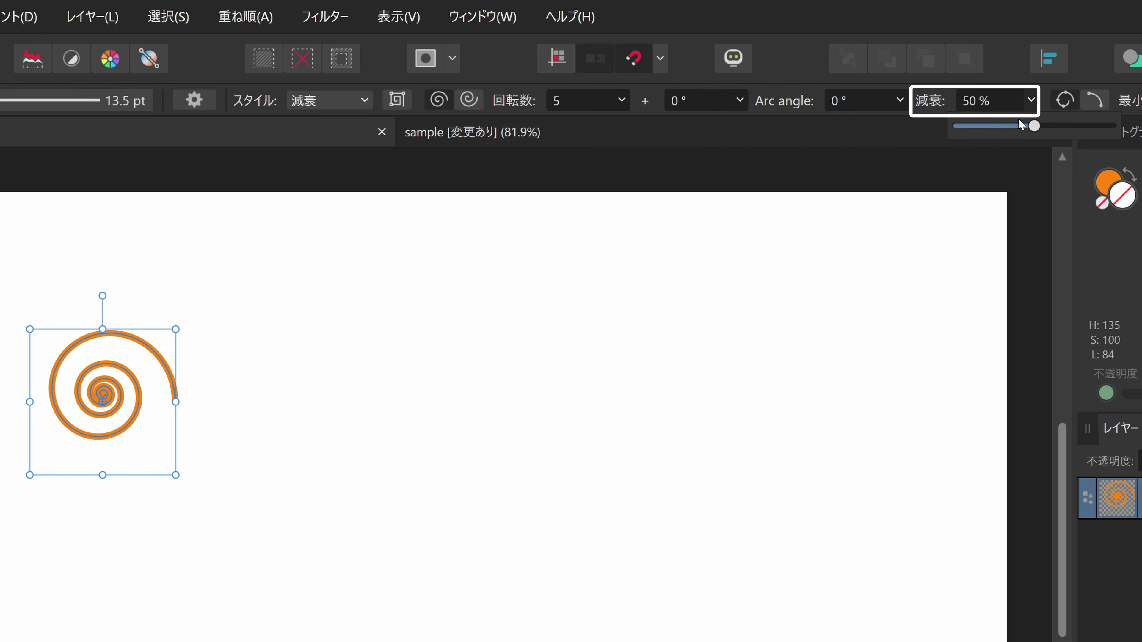
{"action": "mouse_move", "coordinate": [1035, 128]}
{"action": "left_mouse_down"}
{"action": "mouse_move", "coordinate": [1001, 143]}
{"action": "mouse_move", "coordinate": [1034, 138]}
{"action": "mouse_move", "coordinate": [1003, 138]}
{"action": "left_mouse_up"}
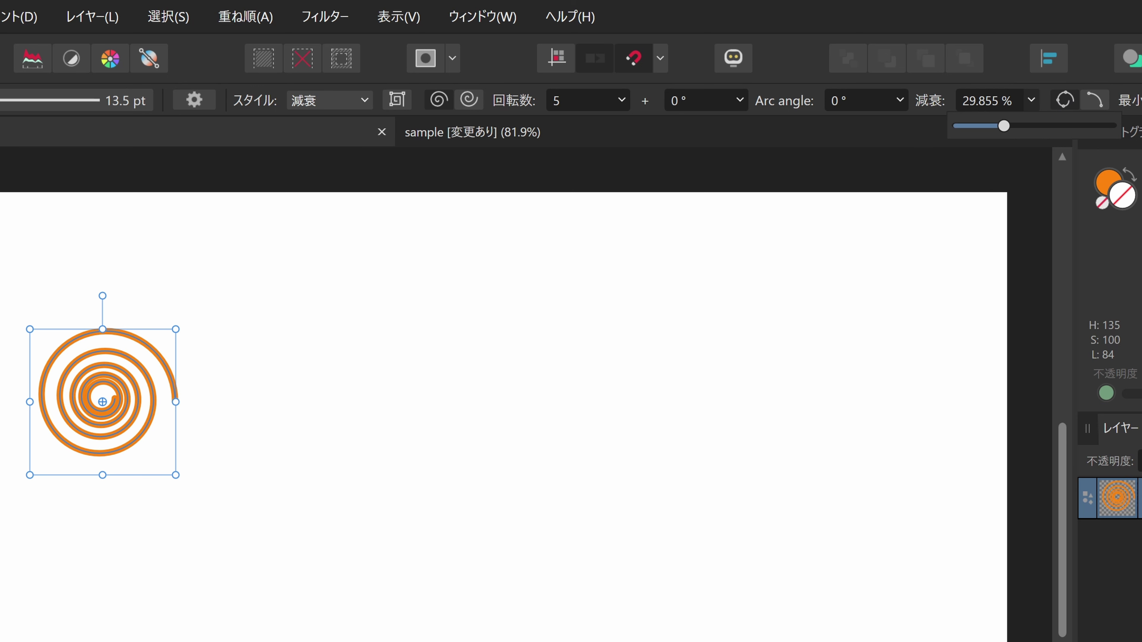
{"action": "left_click", "coordinate": [331, 96]}
{"action": "left_click", "coordinate": [321, 180]}
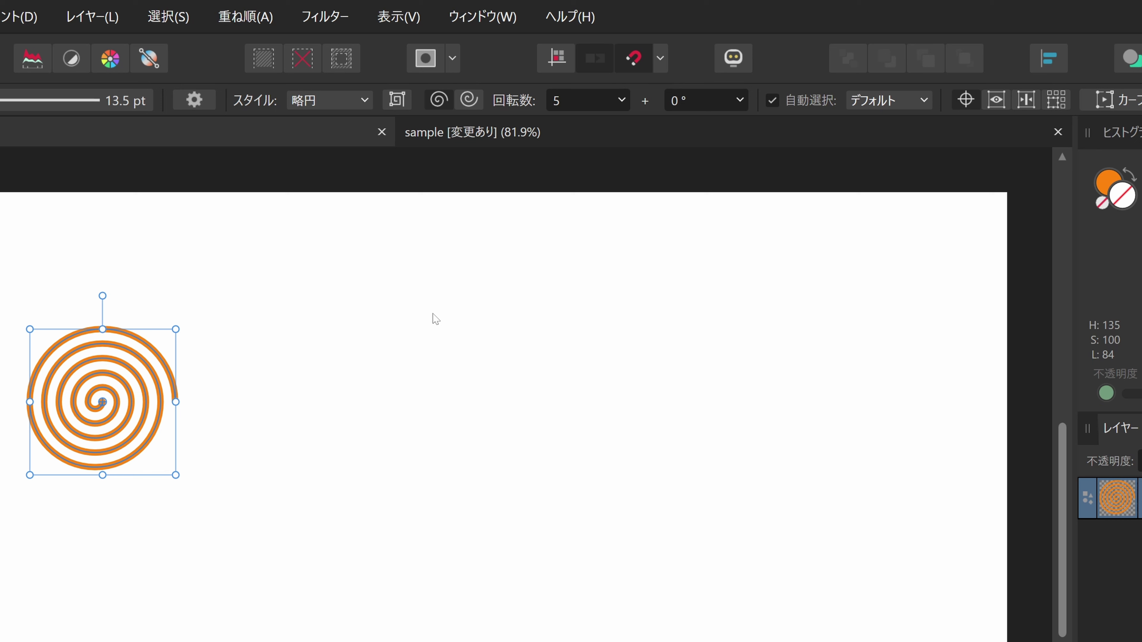
Try the 反略円 style with 2 revolutions, then the Fibonacci style
{"action": "left_click_drag", "start_coordinate": [515, 97], "coordinate": [514, 101]}
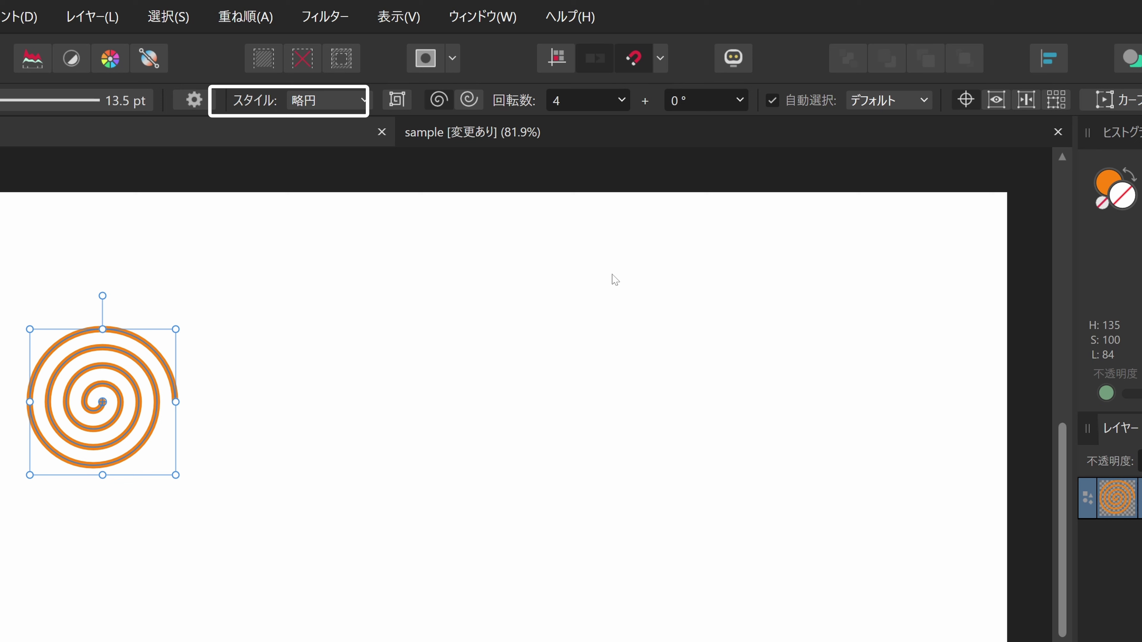
{"action": "left_click", "coordinate": [343, 101]}
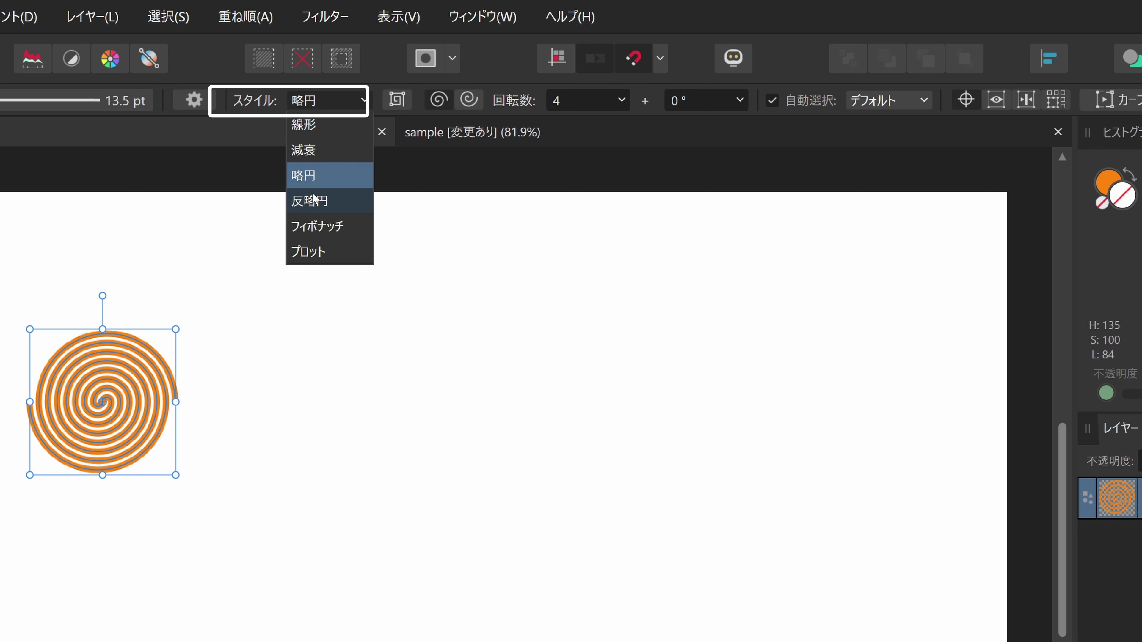
{"action": "left_click", "coordinate": [317, 204]}
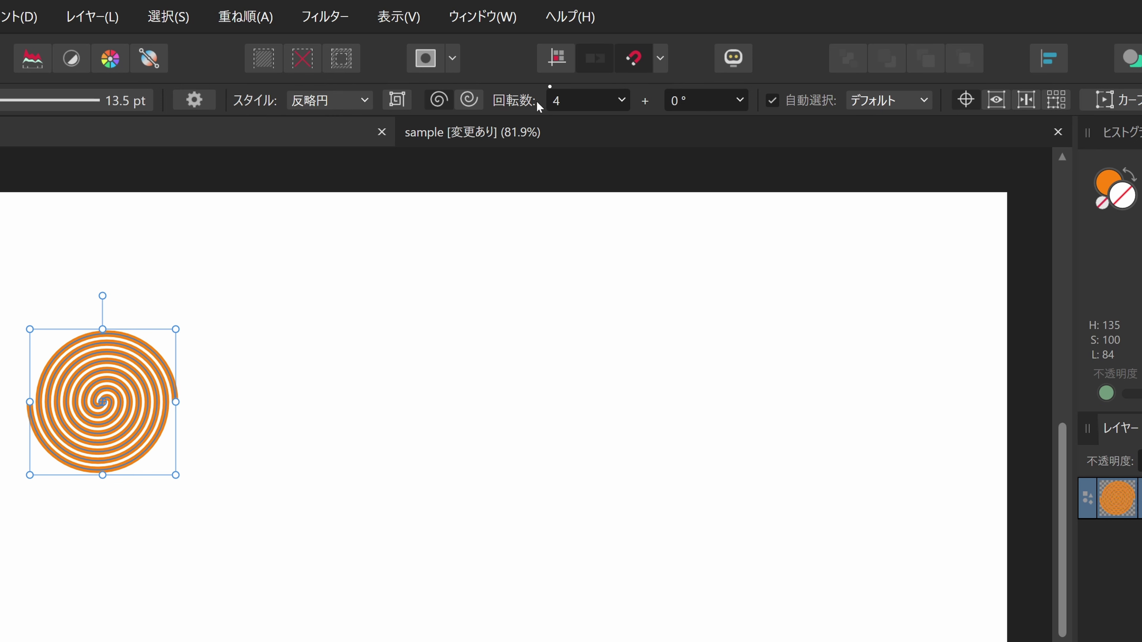
{"action": "left_click_drag", "start_coordinate": [527, 104], "coordinate": [524, 102]}
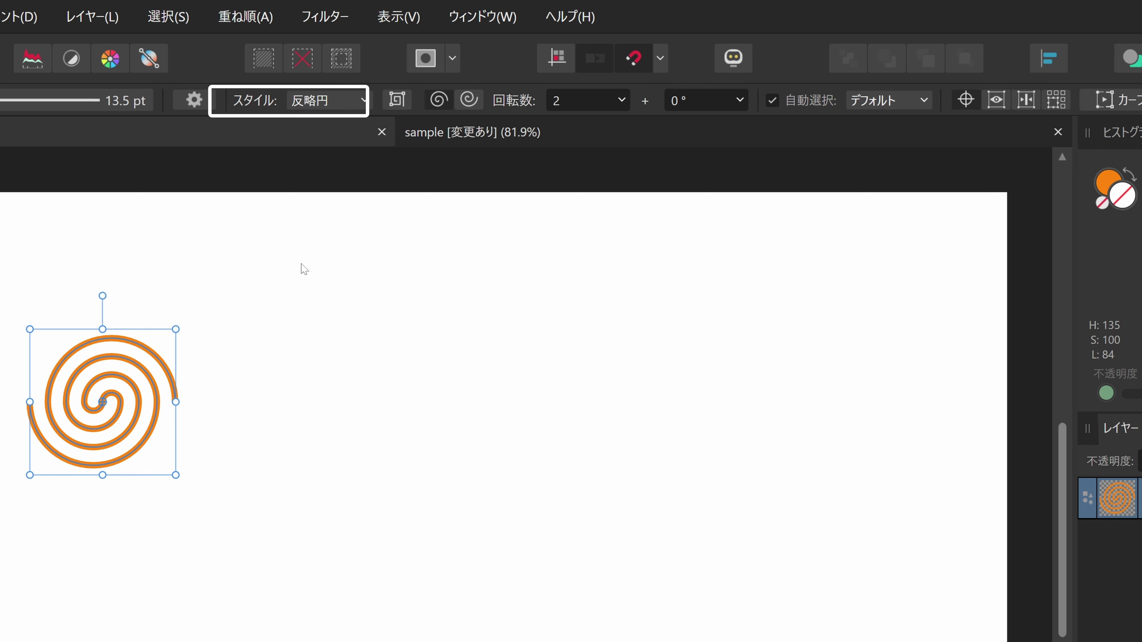
{"action": "left_click", "coordinate": [311, 101]}
{"action": "left_click", "coordinate": [313, 227]}
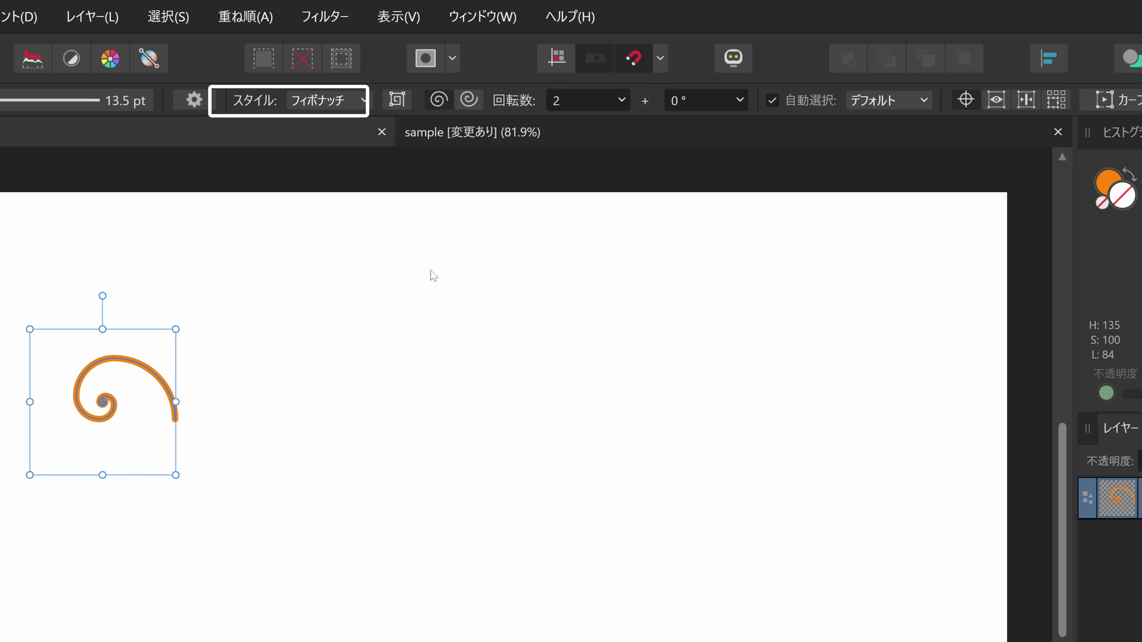
Switch the spiral to the プロット style with 4 divisions, making it square
{"action": "left_click", "coordinate": [364, 100]}
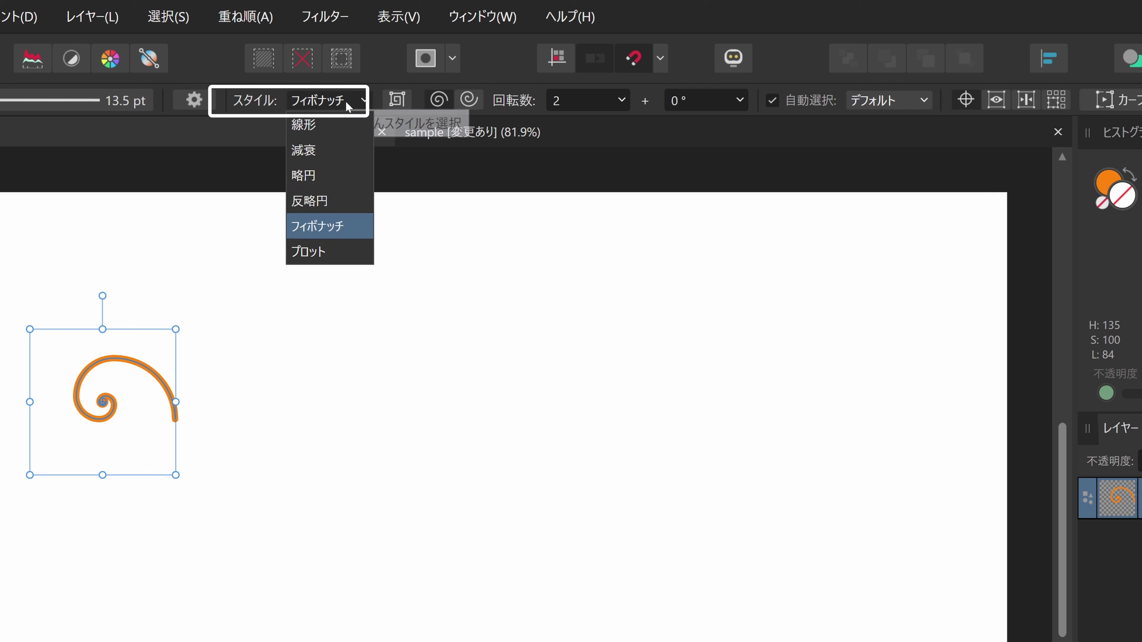
{"action": "left_click", "coordinate": [300, 252]}
{"action": "left_click", "coordinate": [769, 104]}
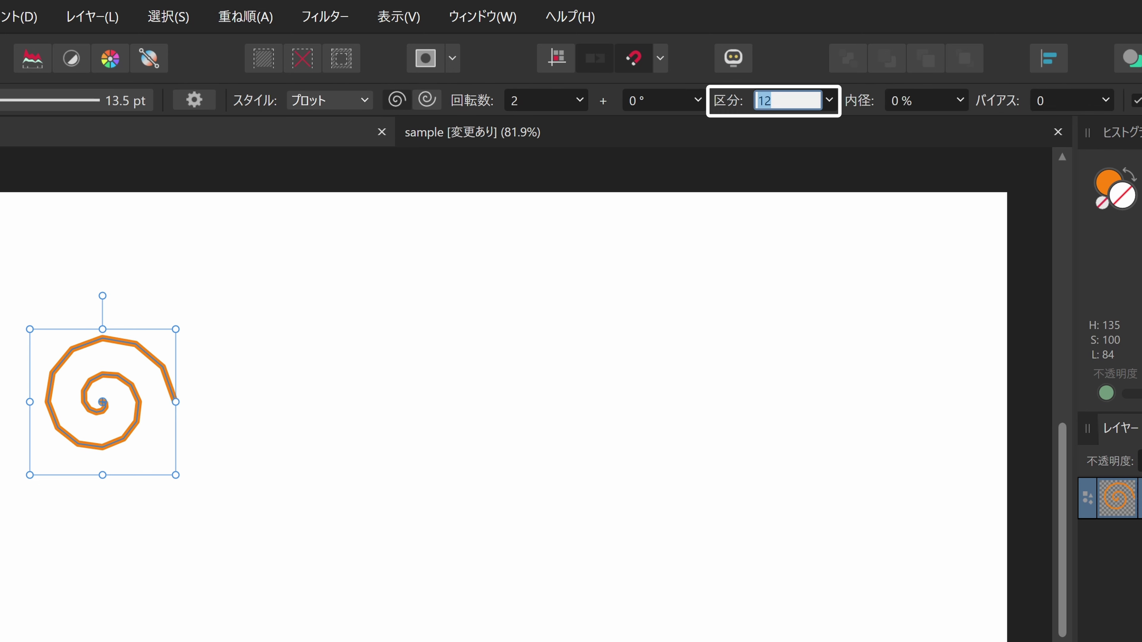
{"action": "type", "text": "4"}
{"action": "key", "text": "Return"}
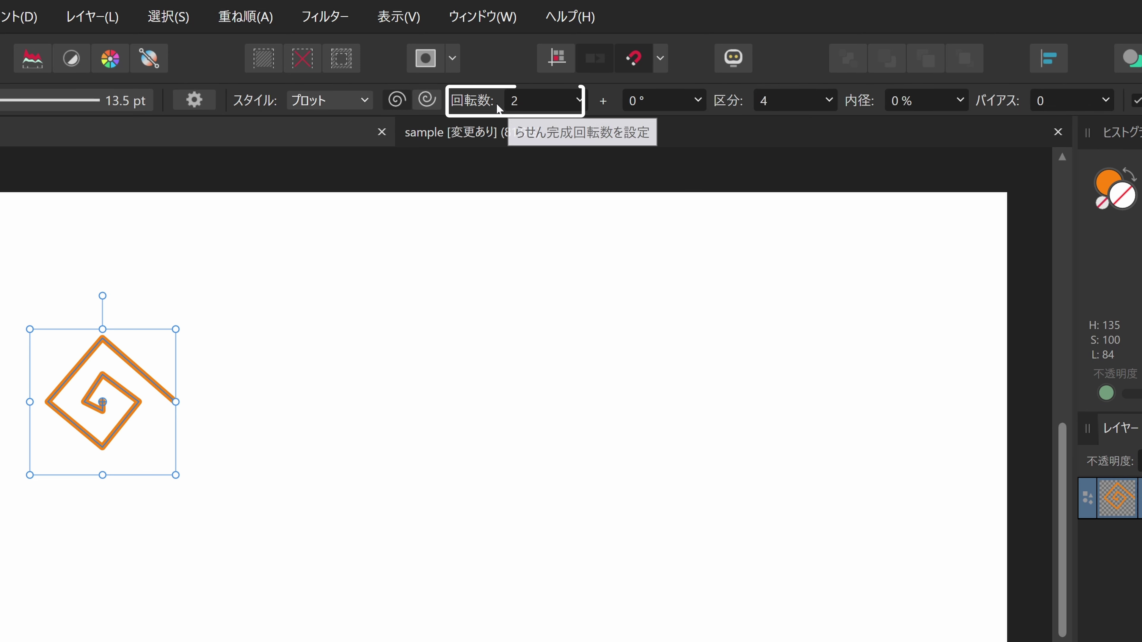
Set the spiral to 5 revolutions and 6 divisions to make it hexagonal
{"action": "left_click_drag", "start_coordinate": [468, 100], "coordinate": [471, 101]}
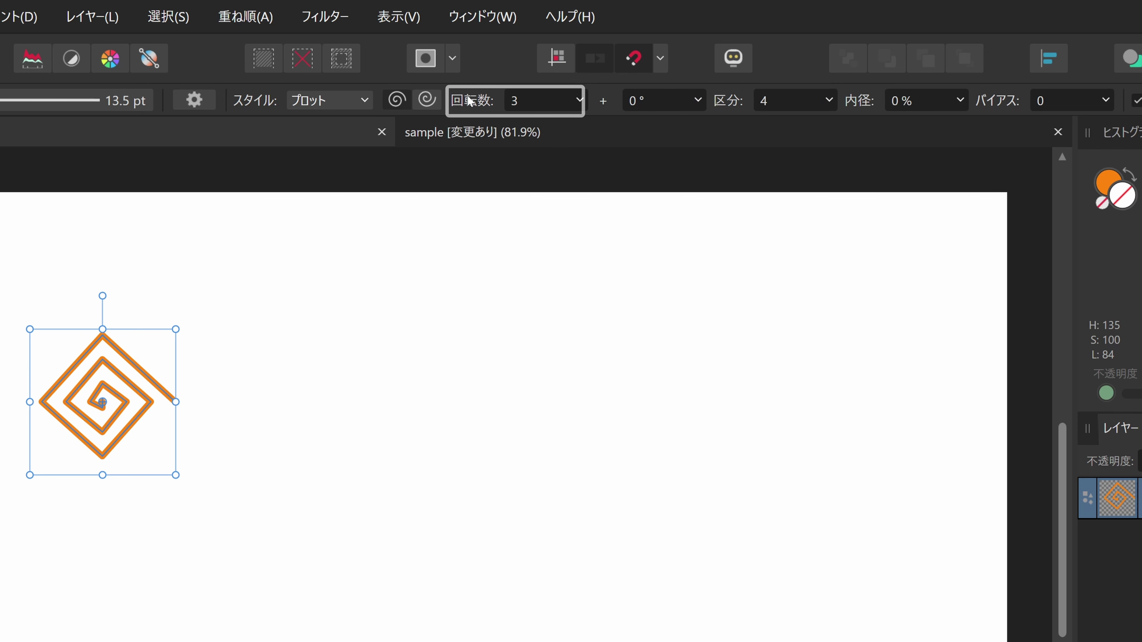
{"action": "type", "text": "5"}
{"action": "left_click", "coordinate": [766, 101]}
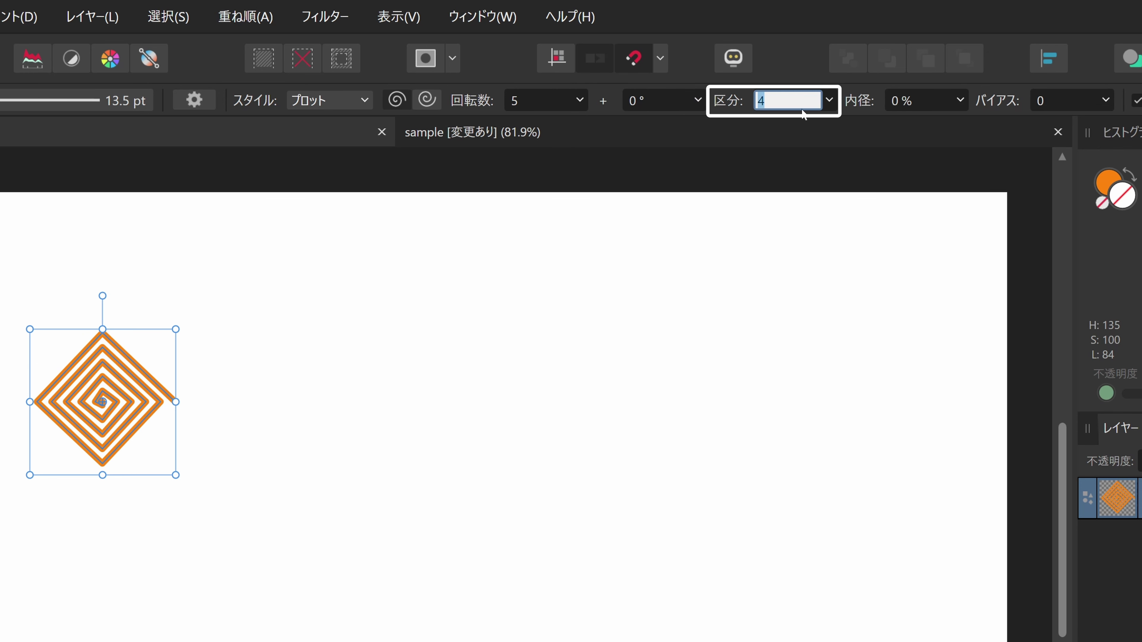
{"action": "type", "text": "6"}
{"action": "key", "text": "Return"}
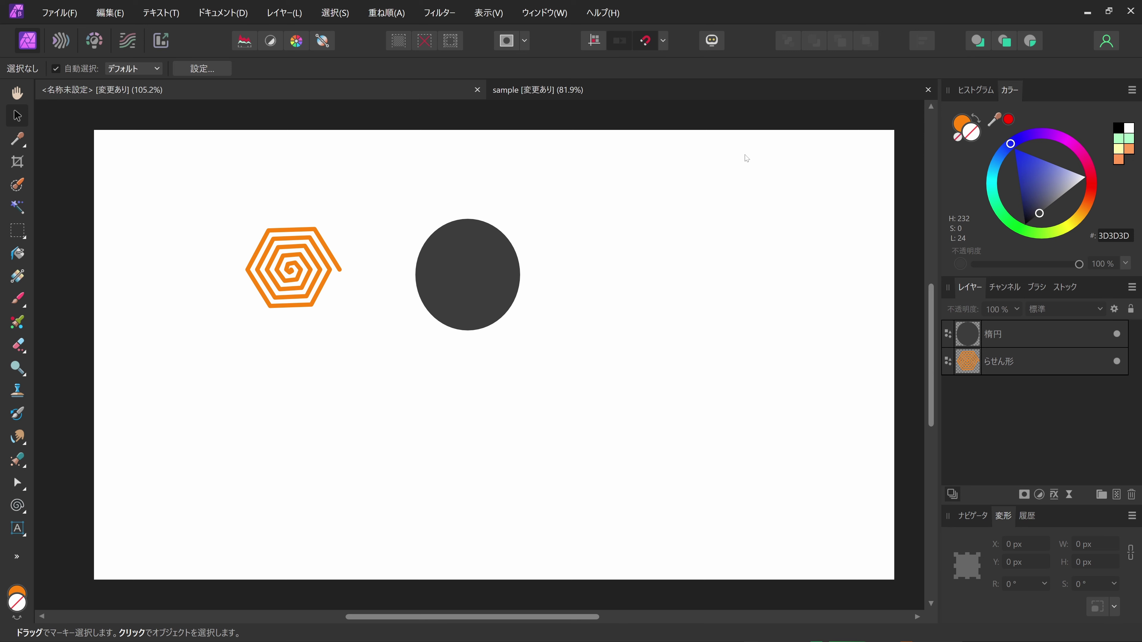
Show the Assets panel from the Window menu
{"action": "left_click", "coordinate": [545, 13]}
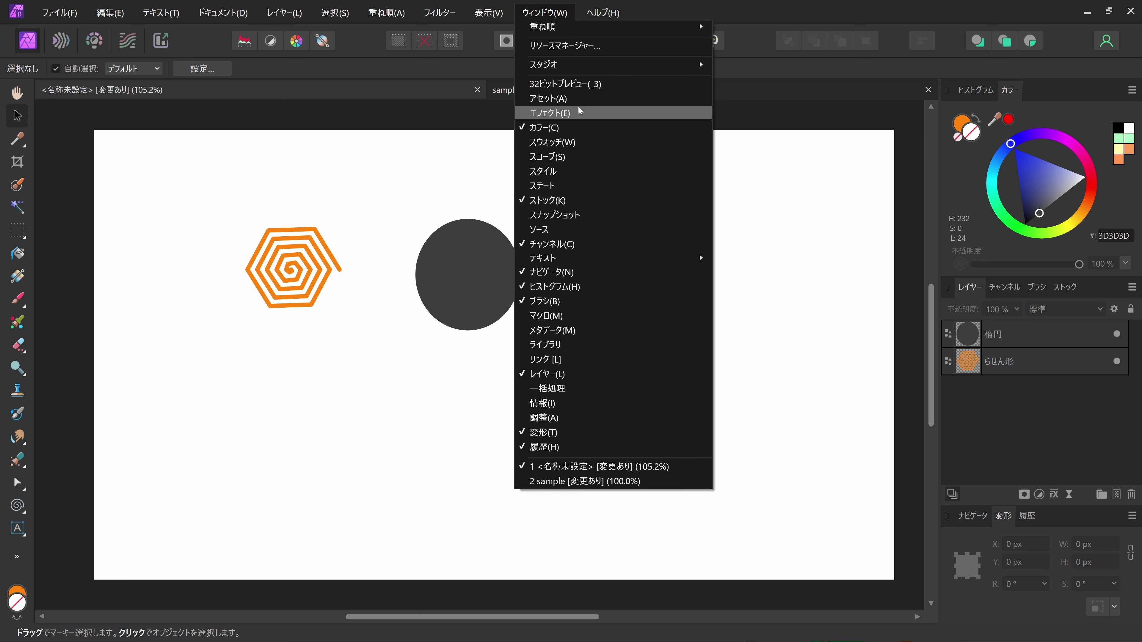
{"action": "left_click", "coordinate": [588, 99]}
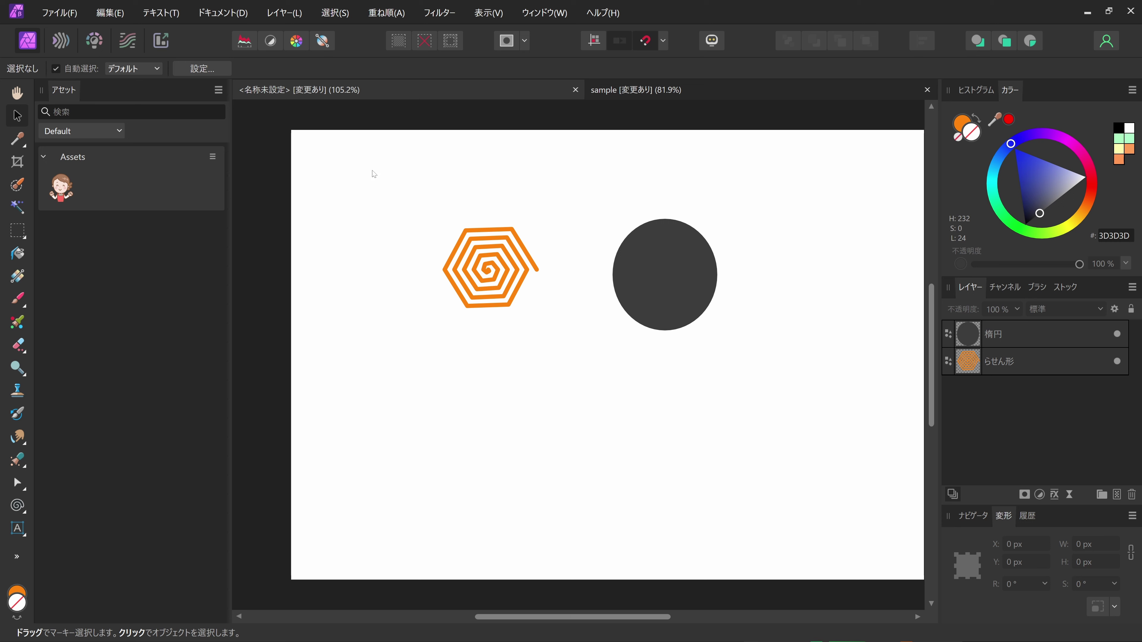
Drag the orange hexagonal spiral and the grey circle into the Assets group
{"action": "left_click", "coordinate": [469, 262]}
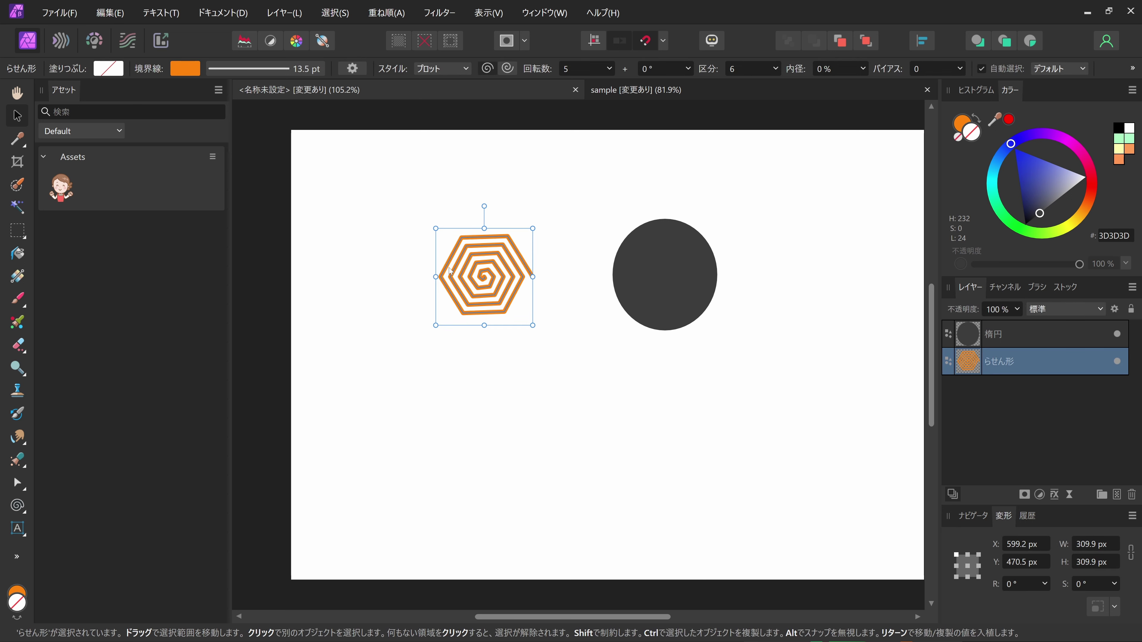
{"action": "left_click_drag", "start_coordinate": [471, 264], "coordinate": [130, 193]}
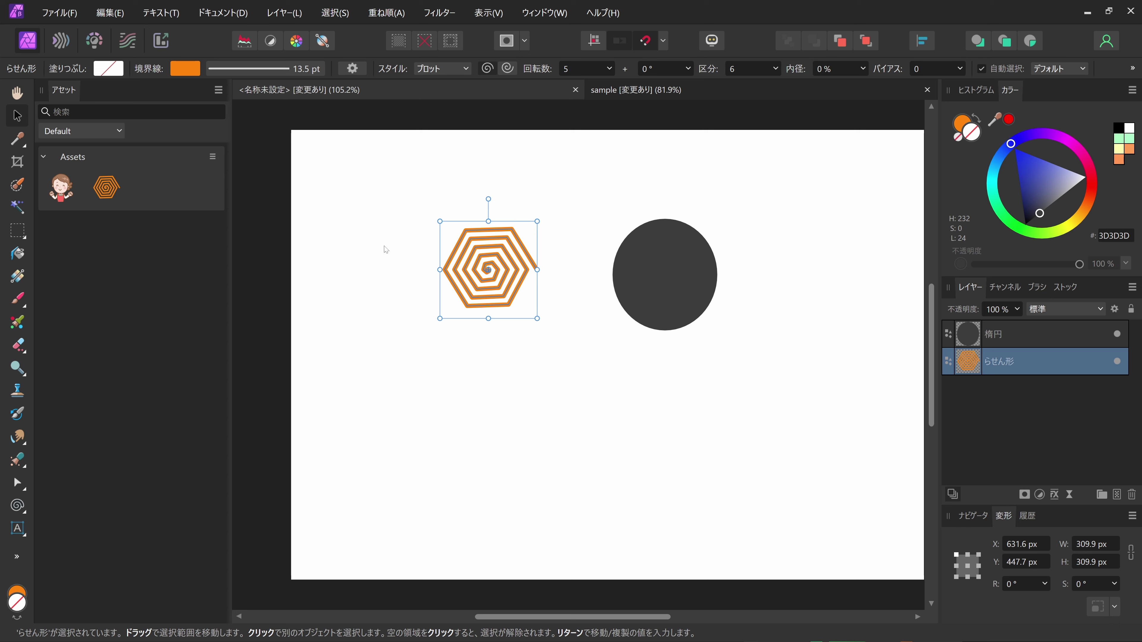
{"action": "left_click_drag", "start_coordinate": [653, 269], "coordinate": [156, 199]}
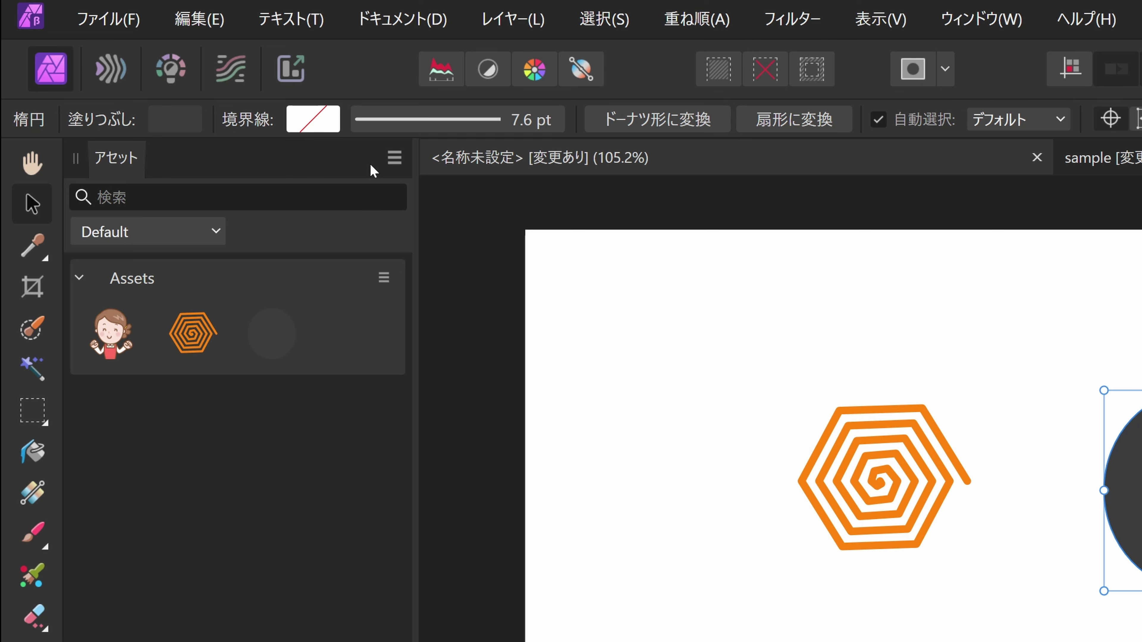
Set the Assets panel background to Checkerboard from its panel menu
{"action": "left_click", "coordinate": [391, 158]}
{"action": "mouse_move", "coordinate": [535, 524]}
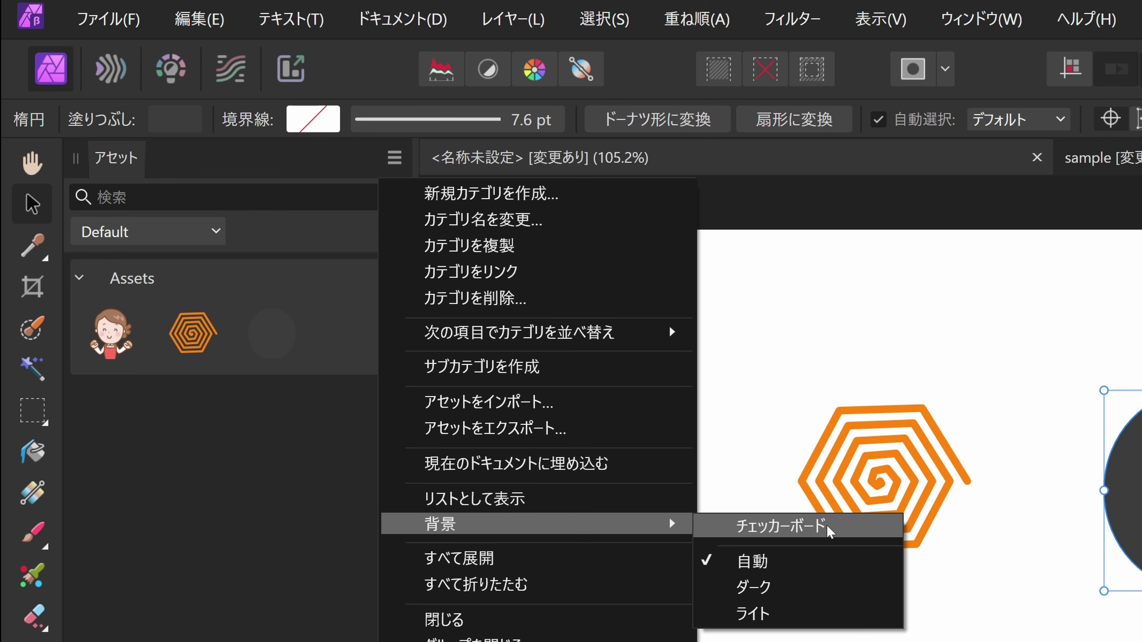
{"action": "left_click", "coordinate": [782, 525]}
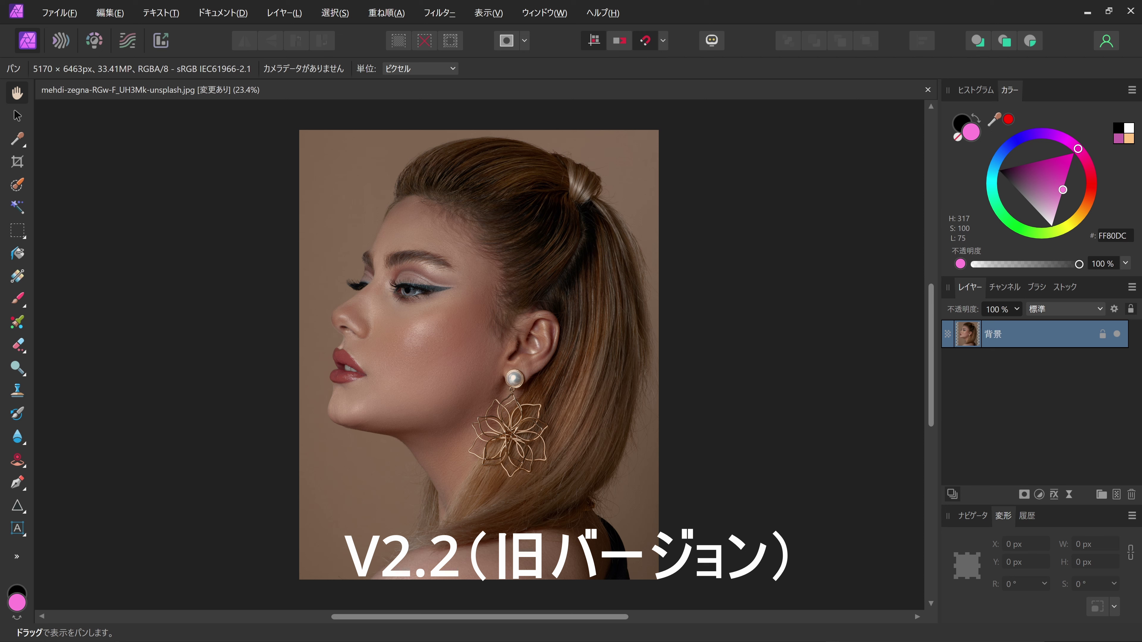
Bring up the Grid and Axis Manager, move it off the portrait's face, and zoom in
{"action": "left_click", "coordinate": [473, 15]}
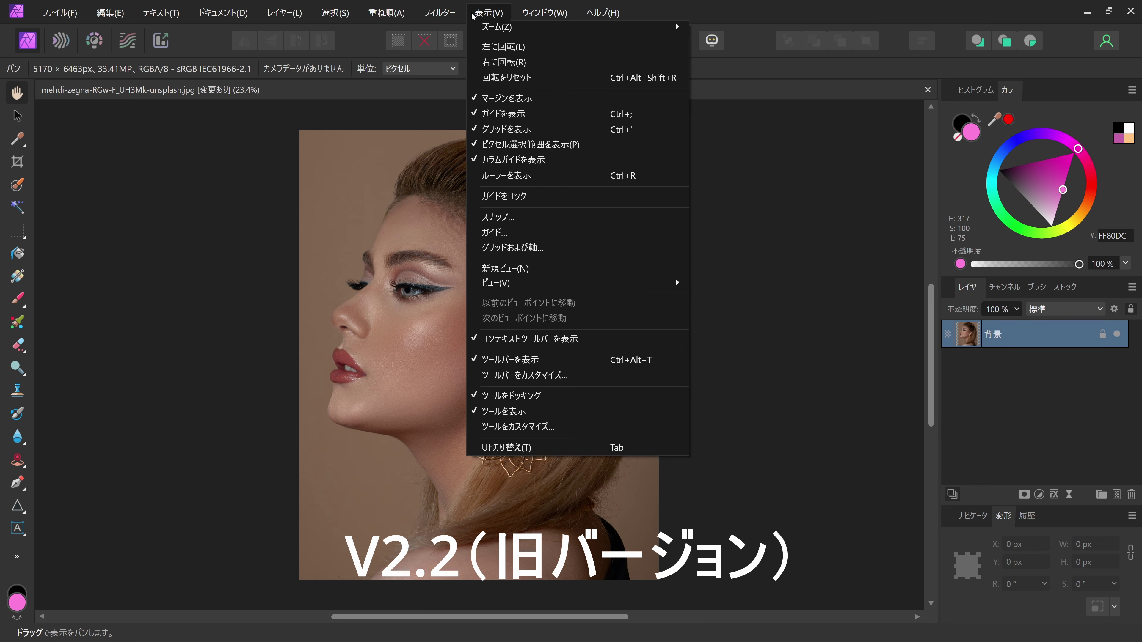
{"action": "left_click", "coordinate": [535, 247]}
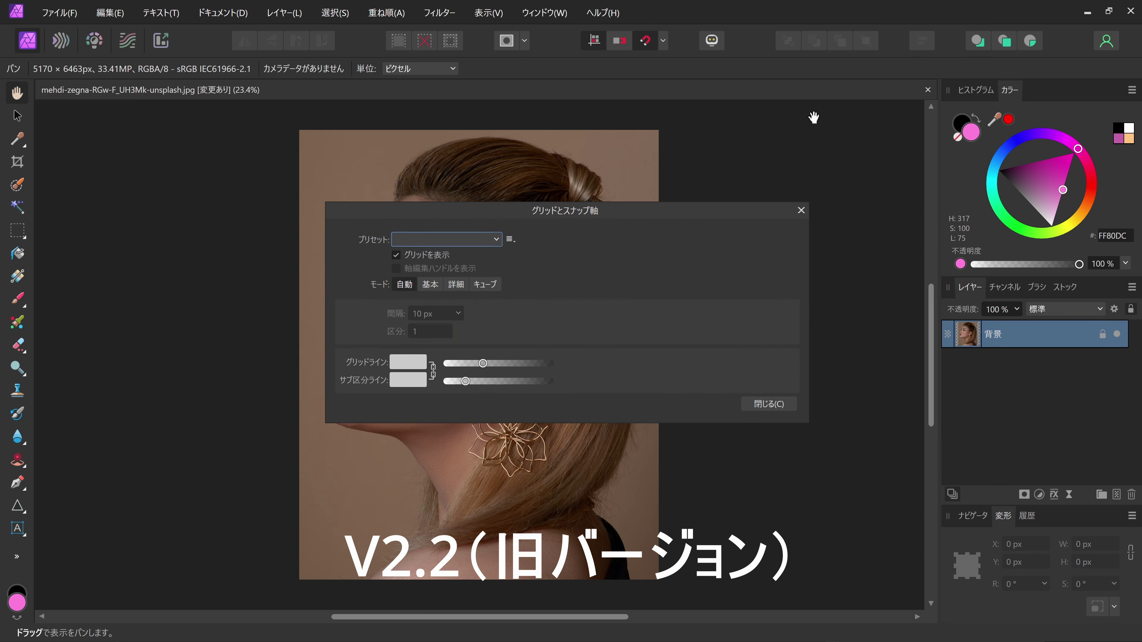
{"action": "left_click_drag", "start_coordinate": [653, 211], "coordinate": [965, 209]}
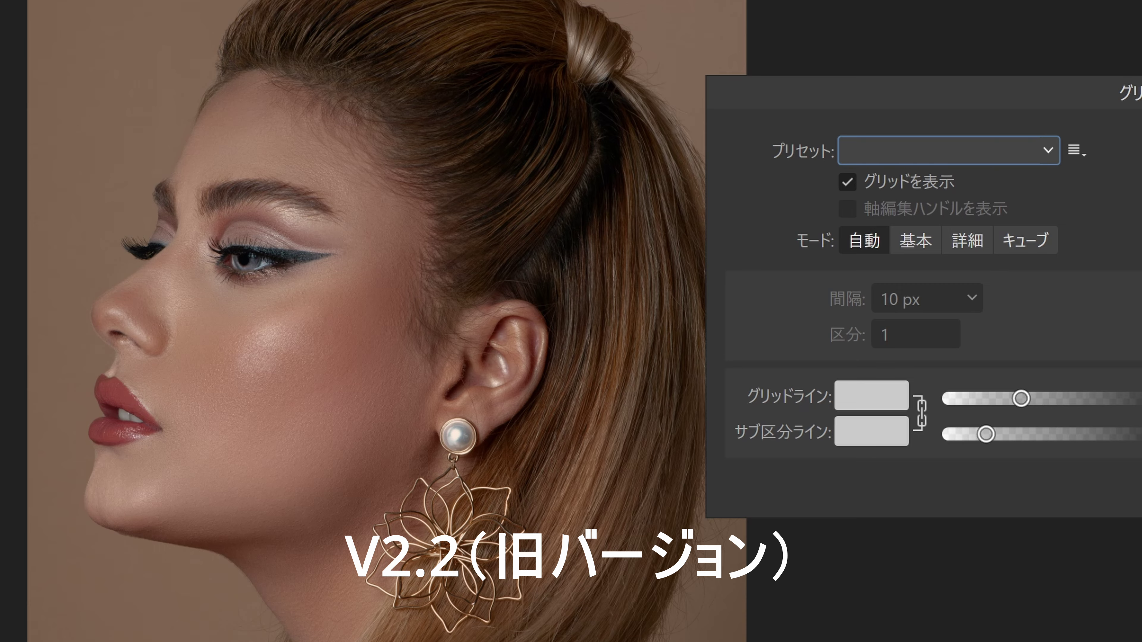
{"action": "scroll", "coordinate": [604, 306], "scroll_direction": "up", "scroll_amount": 3}
{"action": "scroll", "coordinate": [604, 307], "scroll_direction": "up", "scroll_amount": 3}
{"action": "scroll", "coordinate": [531, 473], "scroll_direction": "up", "scroll_amount": 3}
{"action": "scroll", "coordinate": [531, 473], "scroll_direction": "up", "scroll_amount": 3}
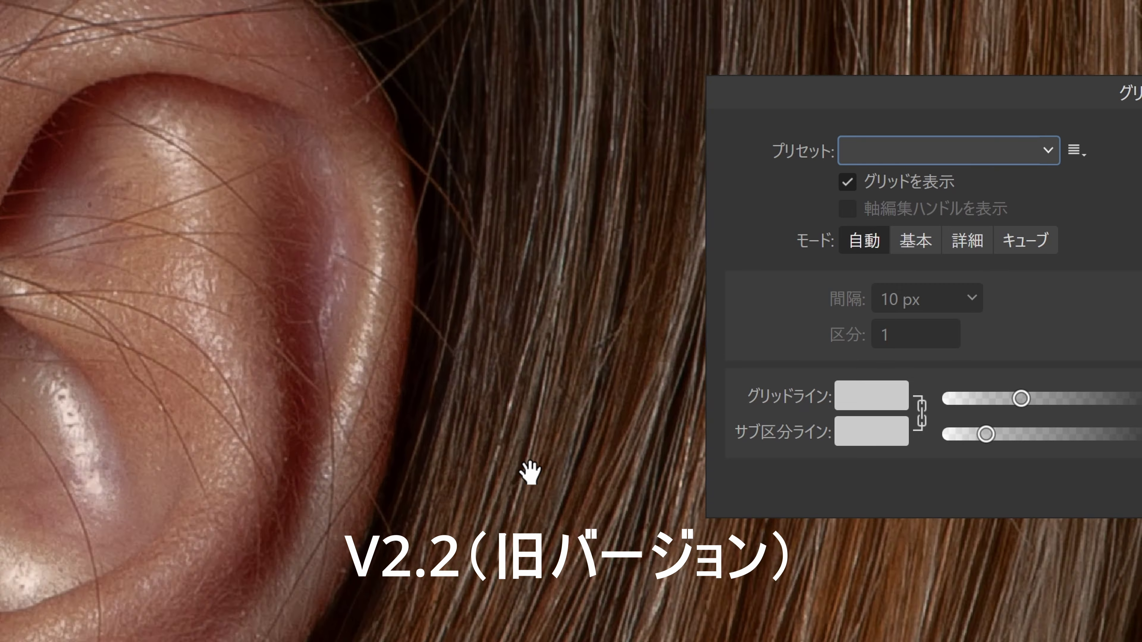
{"action": "scroll", "coordinate": [531, 473], "scroll_direction": "up", "scroll_amount": 3}
{"action": "scroll", "coordinate": [531, 472], "scroll_direction": "up", "scroll_amount": 3}
{"action": "scroll", "coordinate": [531, 473], "scroll_direction": "up", "scroll_amount": 2}
{"action": "scroll", "coordinate": [531, 472], "scroll_direction": "up", "scroll_amount": 2}
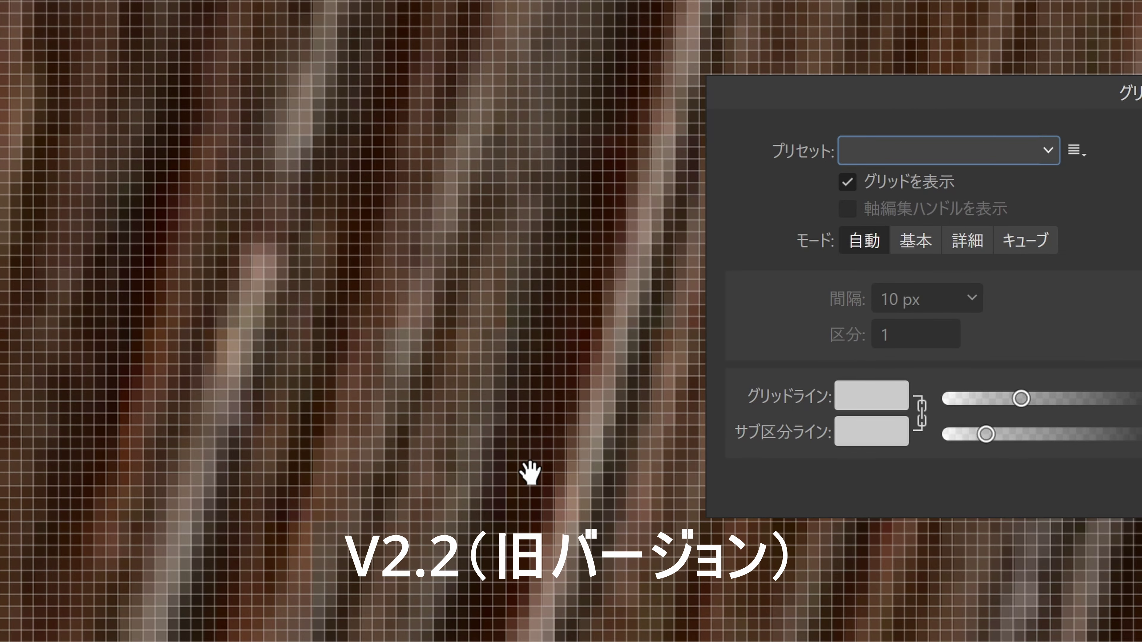
{"action": "scroll", "coordinate": [530, 472], "scroll_direction": "up", "scroll_amount": 2}
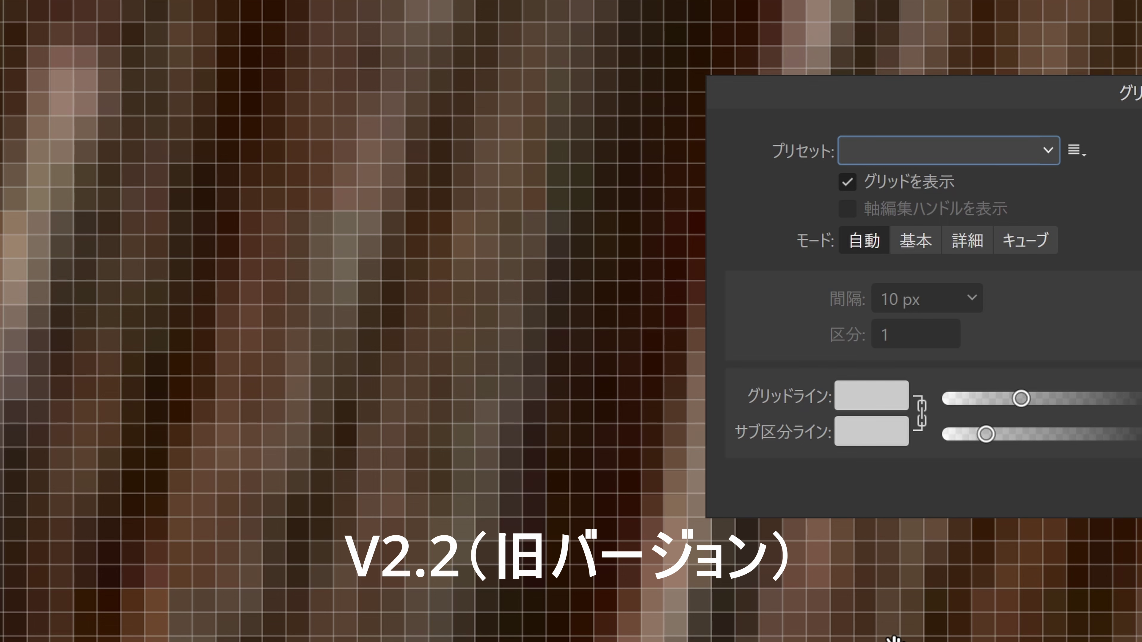
Try Basic grid mode at 64 px, then set the grid Mode back to Automatic
{"action": "left_click", "coordinate": [912, 243]}
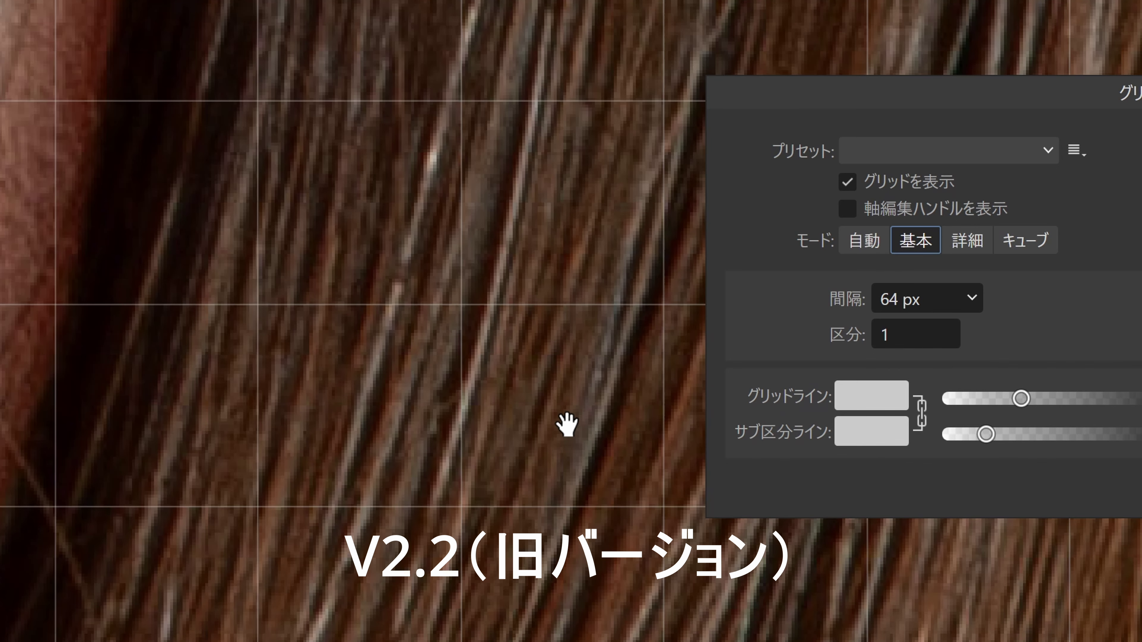
{"action": "left_click", "coordinate": [860, 241]}
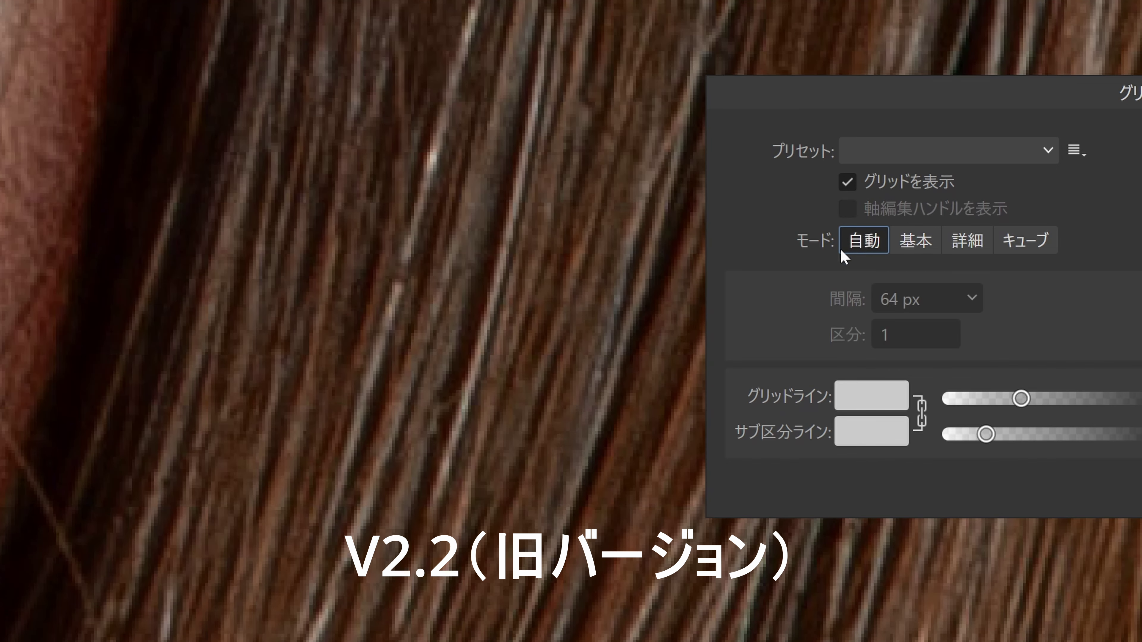
{"action": "scroll", "coordinate": [531, 441], "scroll_direction": "down", "scroll_amount": 3}
{"action": "scroll", "coordinate": [531, 441], "scroll_direction": "up", "scroll_amount": 3}
{"action": "scroll", "coordinate": [531, 440], "scroll_direction": "up", "scroll_amount": 3}
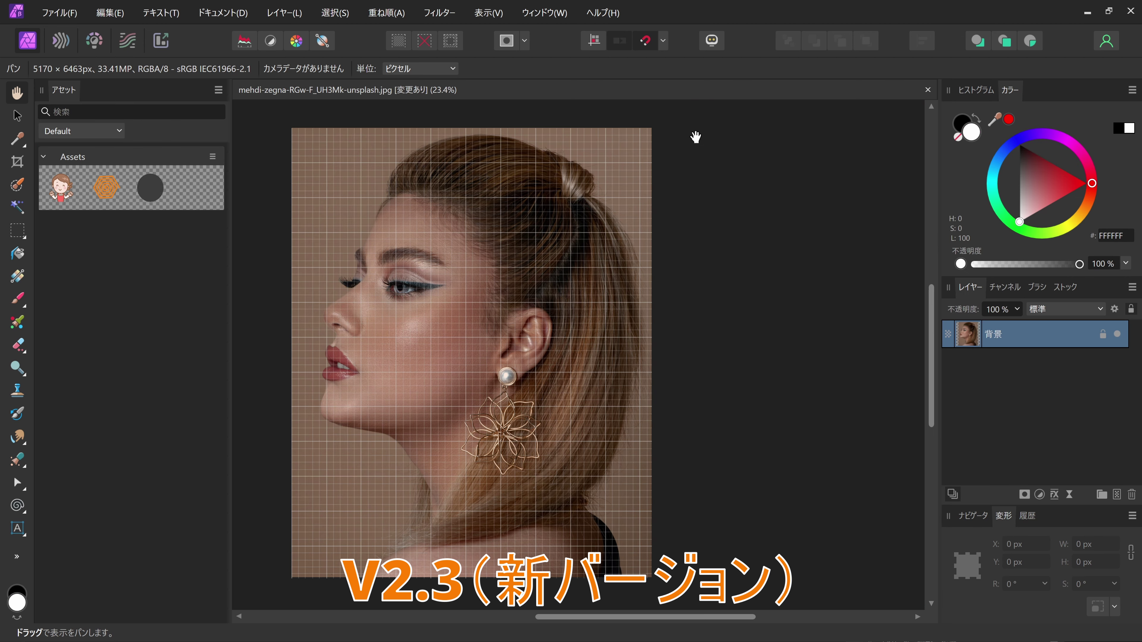
Reopen the Grid and Axis Manager beside the portrait and adjust the zoom
{"action": "left_click", "coordinate": [489, 12]}
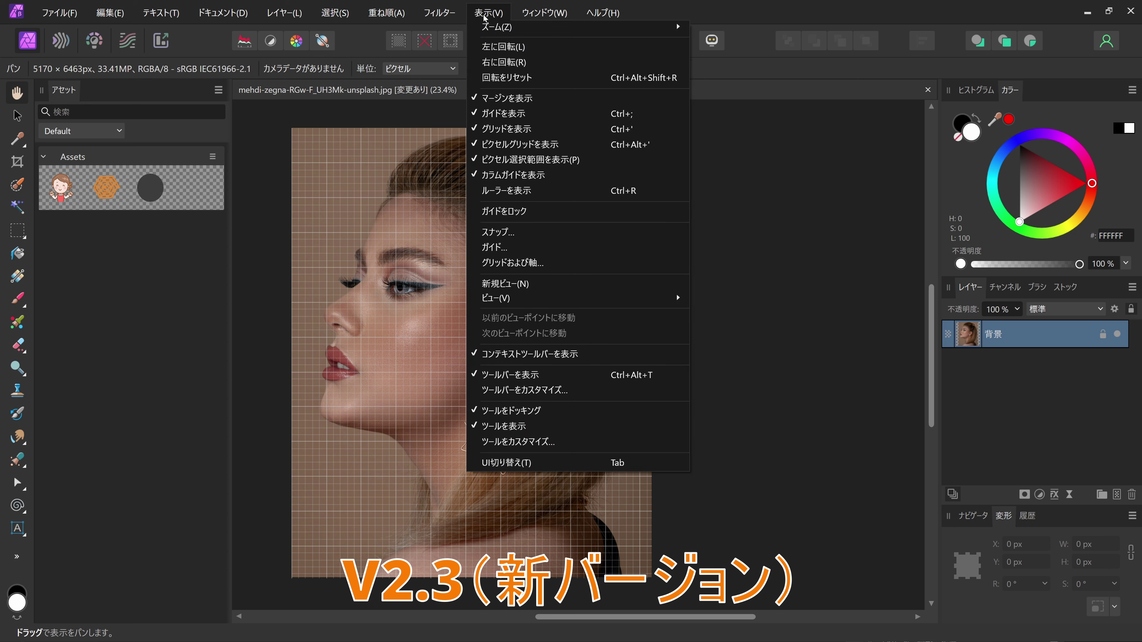
{"action": "left_click", "coordinate": [551, 261]}
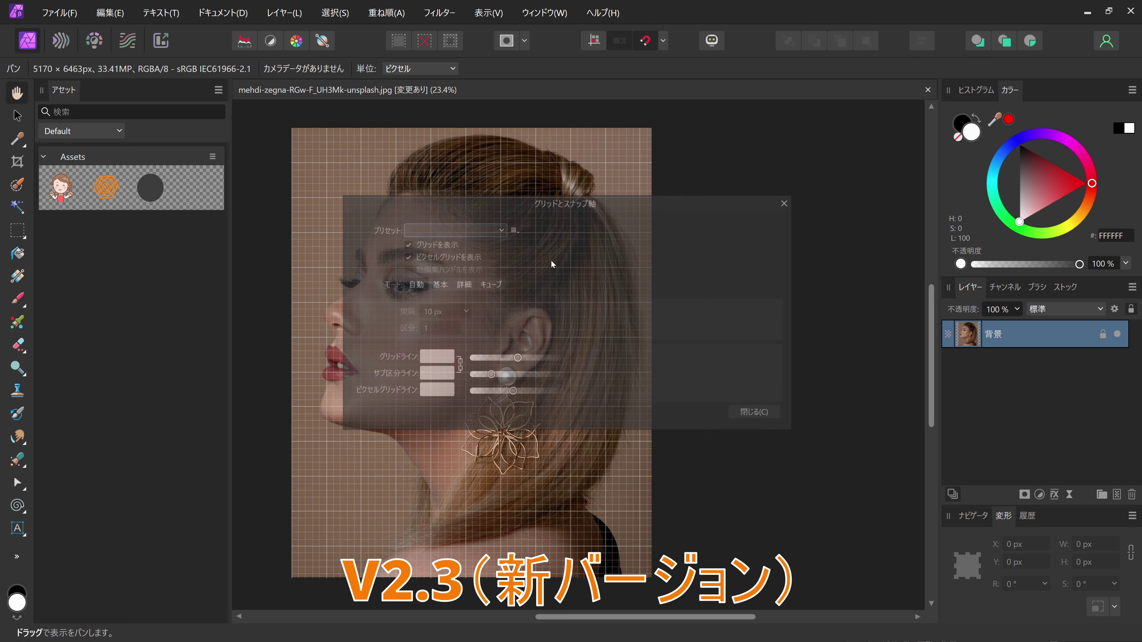
{"action": "left_click_drag", "start_coordinate": [502, 195], "coordinate": [814, 189]}
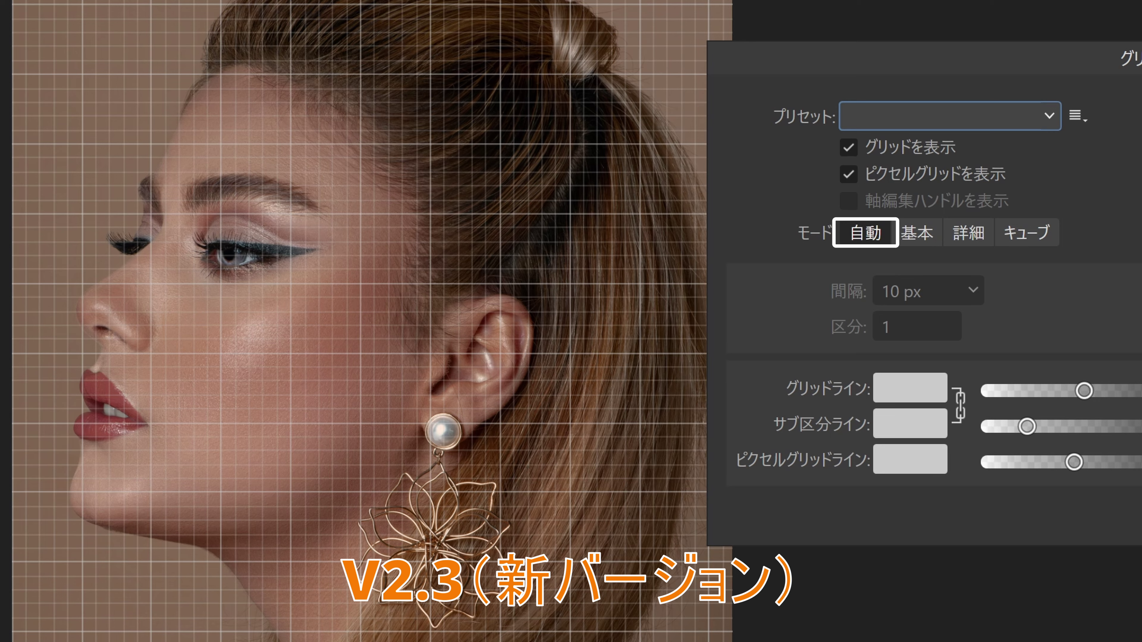
{"action": "scroll", "coordinate": [364, 367], "scroll_direction": "up", "scroll_amount": 3}
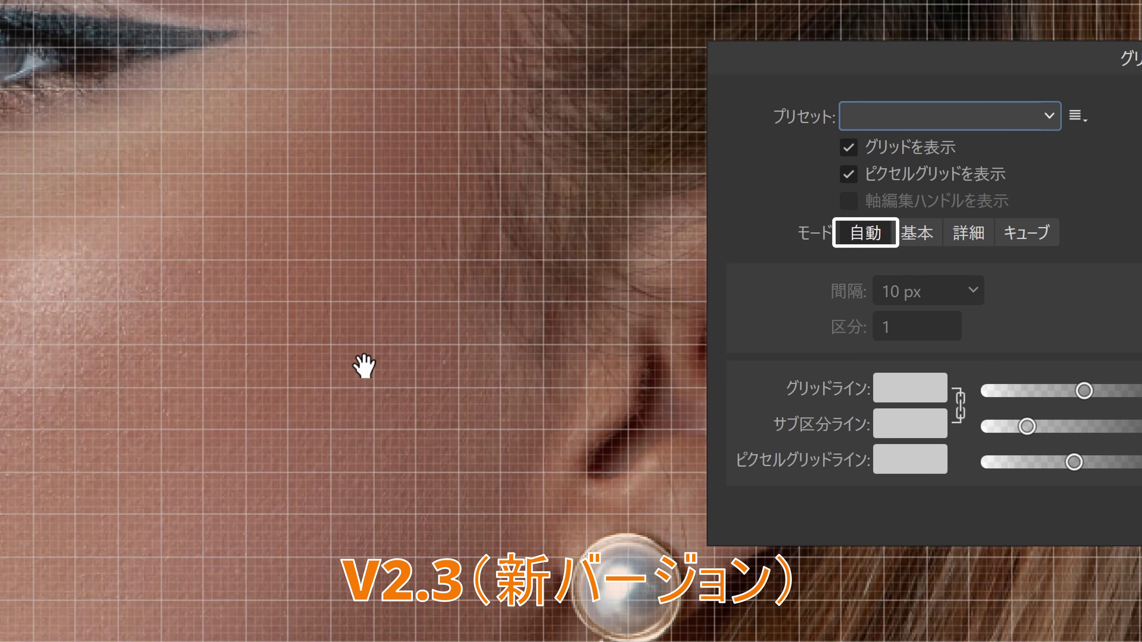
{"action": "scroll", "coordinate": [364, 366], "scroll_direction": "up", "scroll_amount": 2}
{"action": "scroll", "coordinate": [364, 367], "scroll_direction": "up", "scroll_amount": 1}
{"action": "scroll", "coordinate": [365, 367], "scroll_direction": "up", "scroll_amount": 1}
{"action": "scroll", "coordinate": [364, 366], "scroll_direction": "up", "scroll_amount": 1}
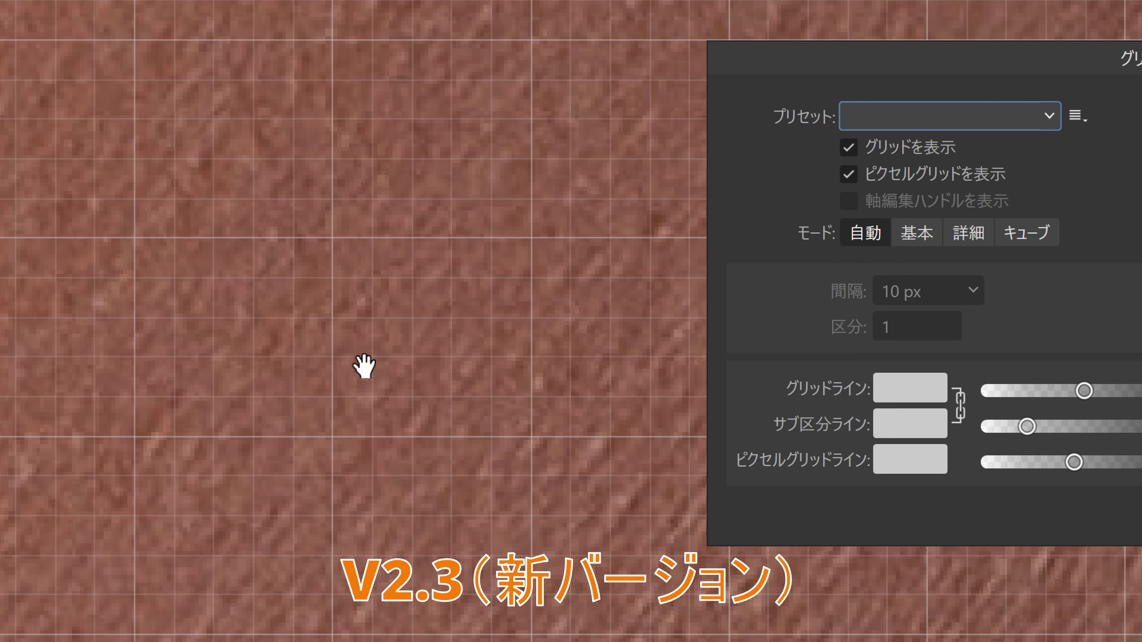
{"action": "scroll", "coordinate": [364, 367], "scroll_direction": "down", "scroll_amount": 1}
{"action": "scroll", "coordinate": [365, 367], "scroll_direction": "down", "scroll_amount": 2}
{"action": "scroll", "coordinate": [365, 367], "scroll_direction": "down", "scroll_amount": 2}
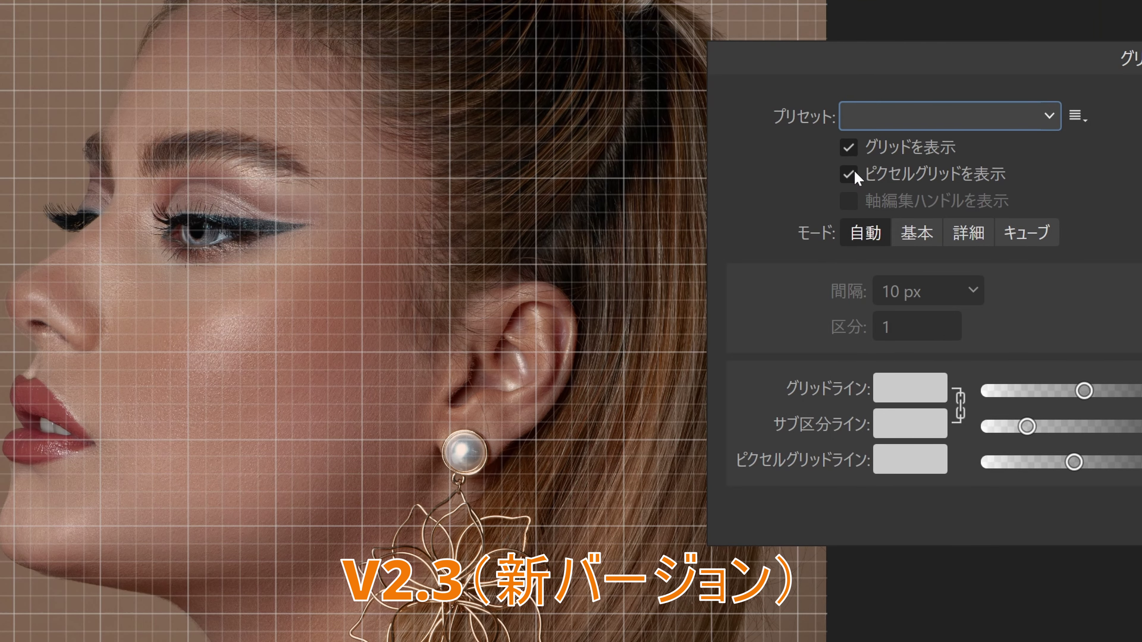
Uncheck Show Grid, keeping Show Pixel Grid on, and zoom in to see the pixel grid
{"action": "left_click", "coordinate": [848, 151]}
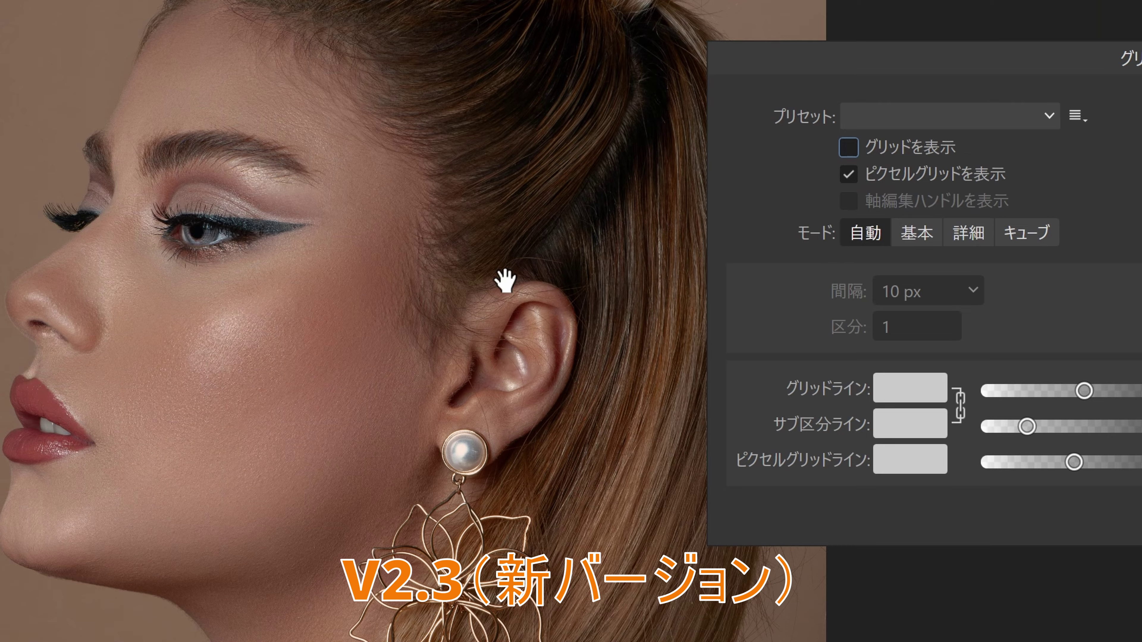
{"action": "scroll", "coordinate": [627, 360], "scroll_direction": "up", "scroll_amount": 2}
{"action": "scroll", "coordinate": [631, 365], "scroll_direction": "up", "scroll_amount": 3}
{"action": "scroll", "coordinate": [632, 366], "scroll_direction": "up", "scroll_amount": 2}
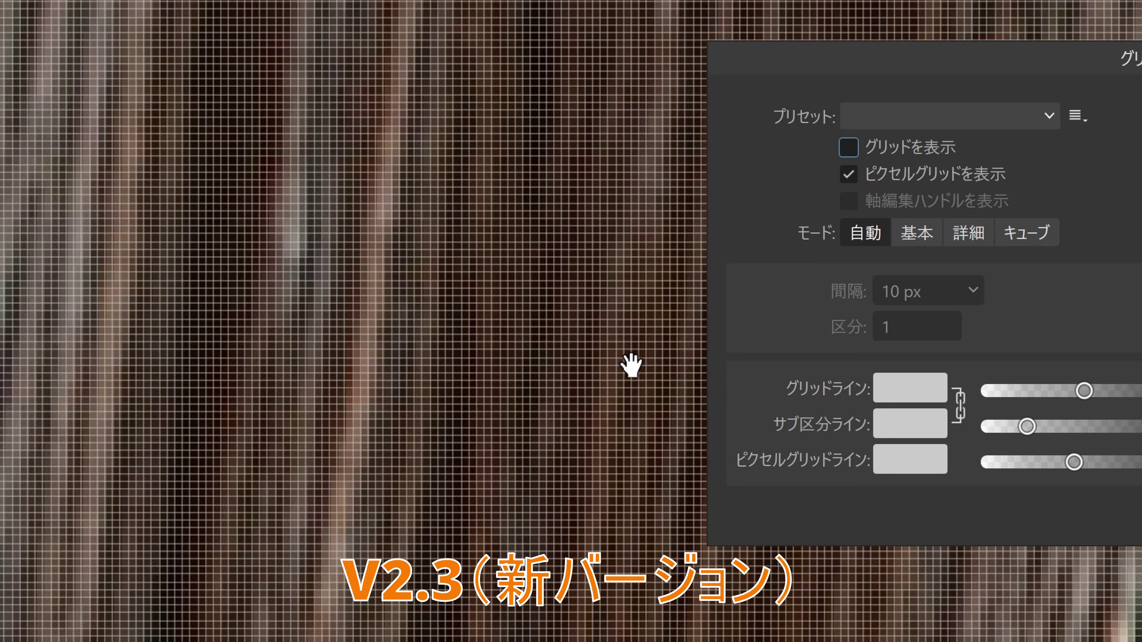
{"action": "scroll", "coordinate": [632, 366], "scroll_direction": "up", "scroll_amount": 1}
{"action": "scroll", "coordinate": [632, 365], "scroll_direction": "up", "scroll_amount": 2}
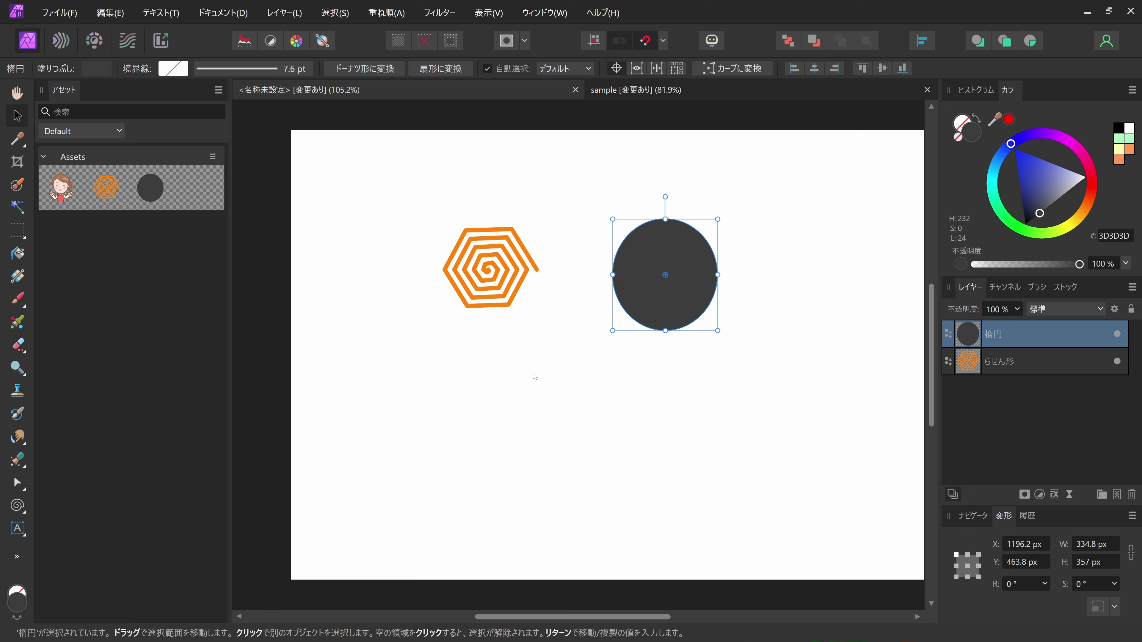
Set up a PDF export with 'Require password to open' and enter the open password
{"action": "left_click", "coordinate": [58, 13]}
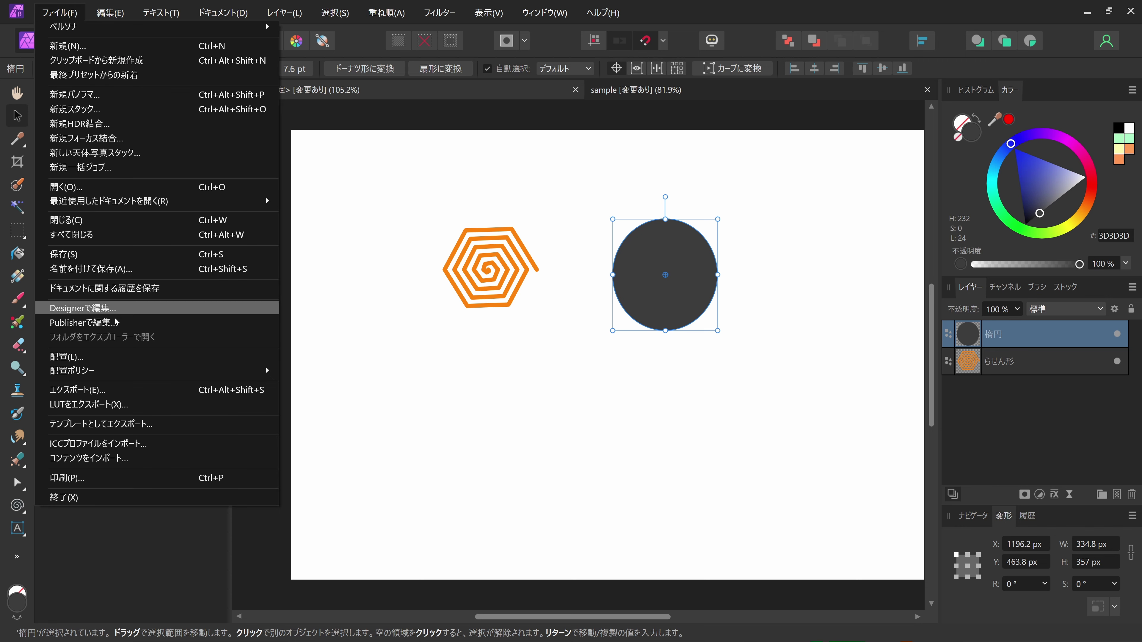
{"action": "left_click", "coordinate": [133, 390]}
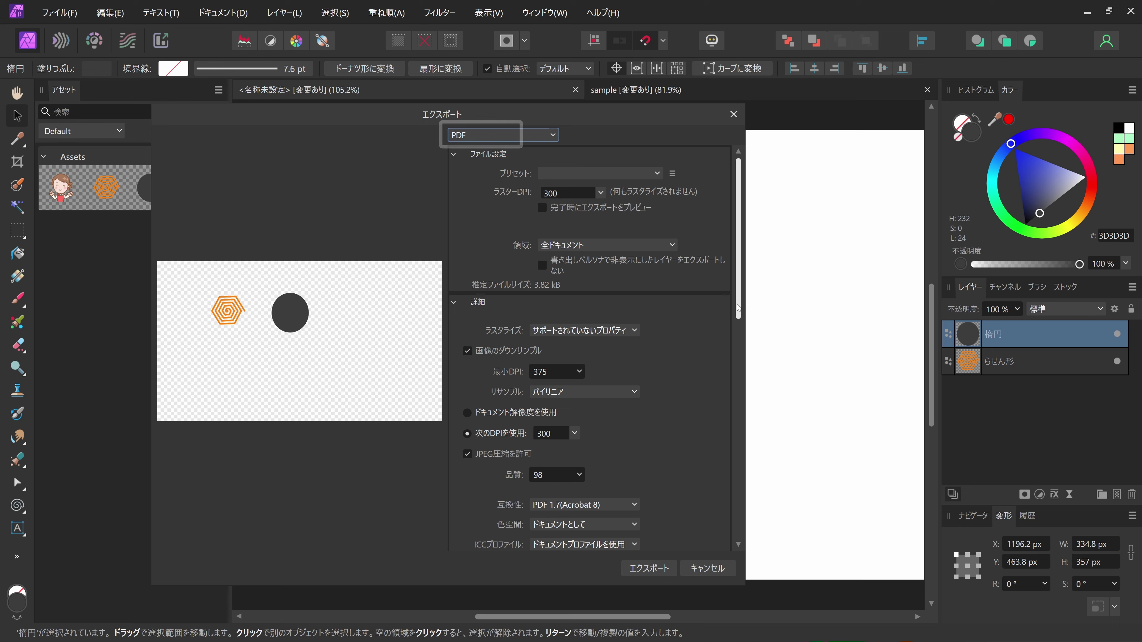
{"action": "left_click_drag", "start_coordinate": [739, 304], "coordinate": [749, 459]}
{"action": "scroll", "coordinate": [593, 349], "scroll_direction": "down", "scroll_amount": 5}
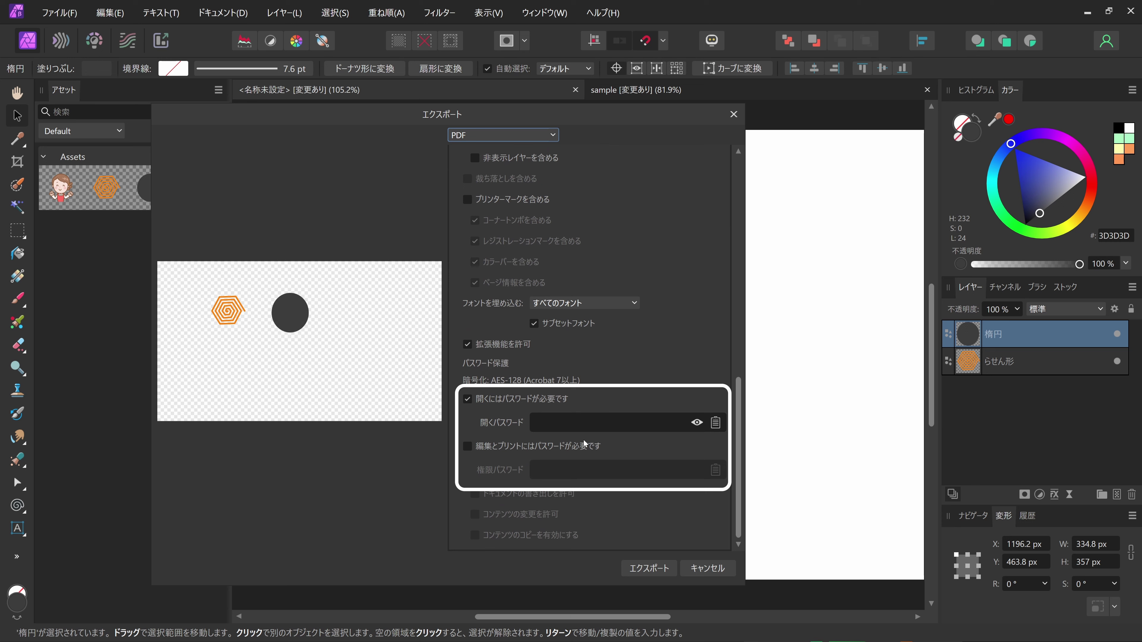
{"action": "left_click", "coordinate": [584, 423]}
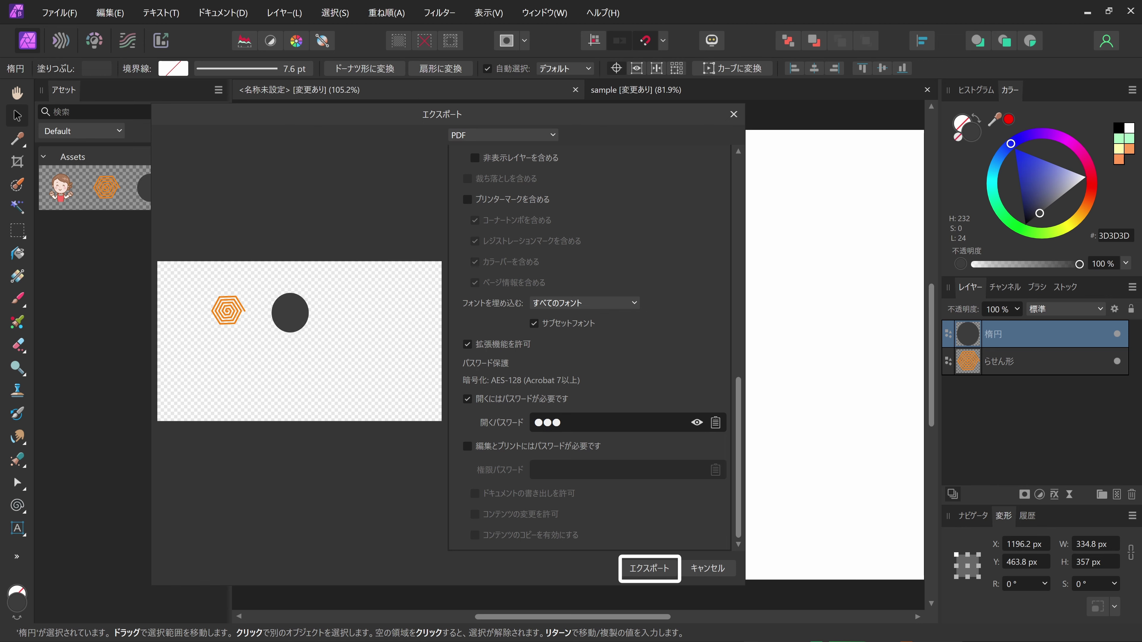
Export the PDF as 'test' into the scratch folder
{"action": "left_click", "coordinate": [644, 571]}
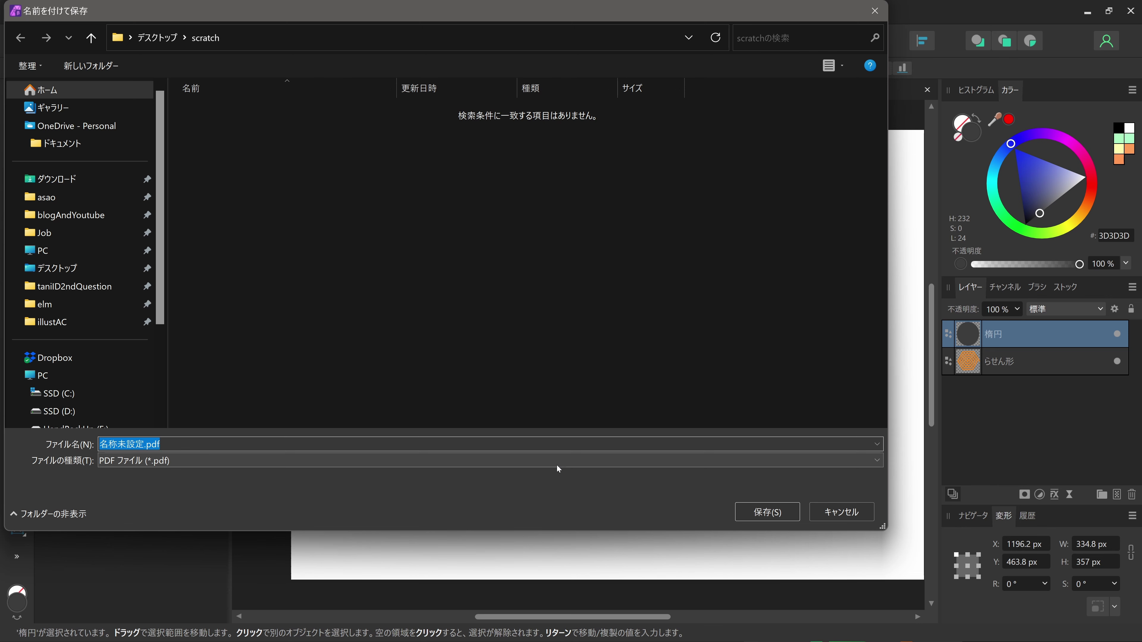
{"action": "type", "text": "test"}
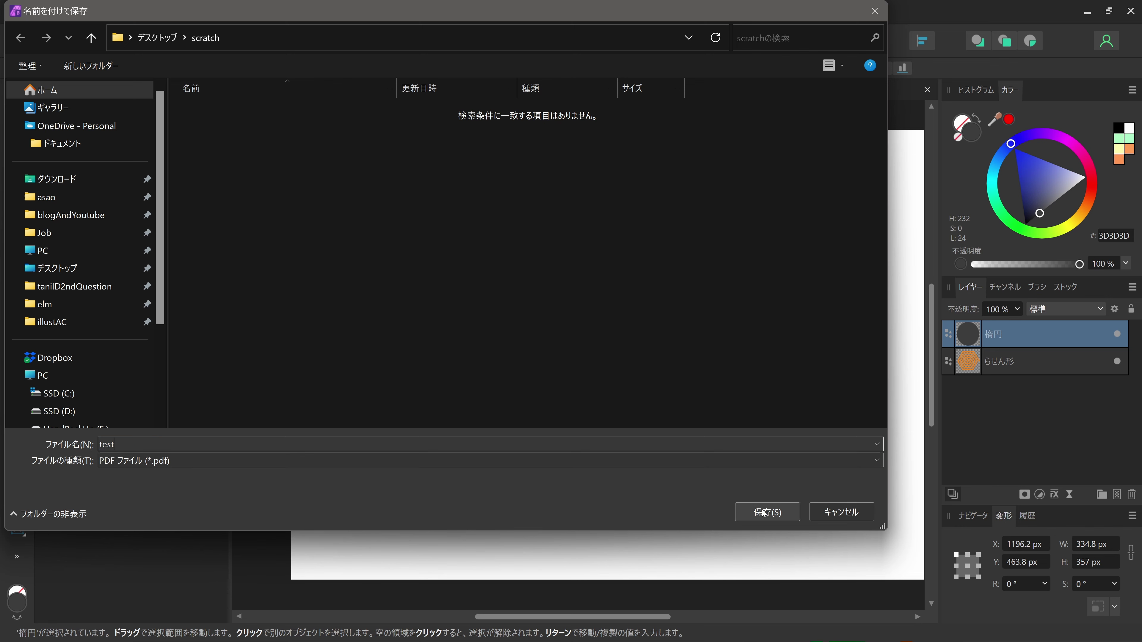
{"action": "left_click", "coordinate": [764, 513]}
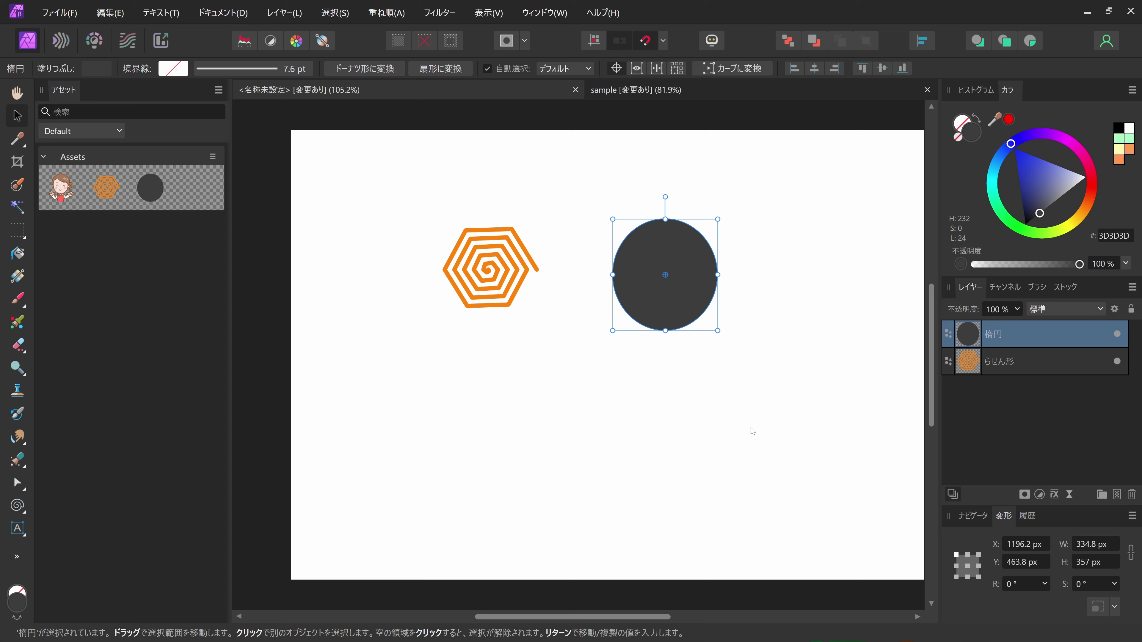
Choose test.pdf from the scratch folder with File > Place
{"action": "left_click", "coordinate": [52, 12]}
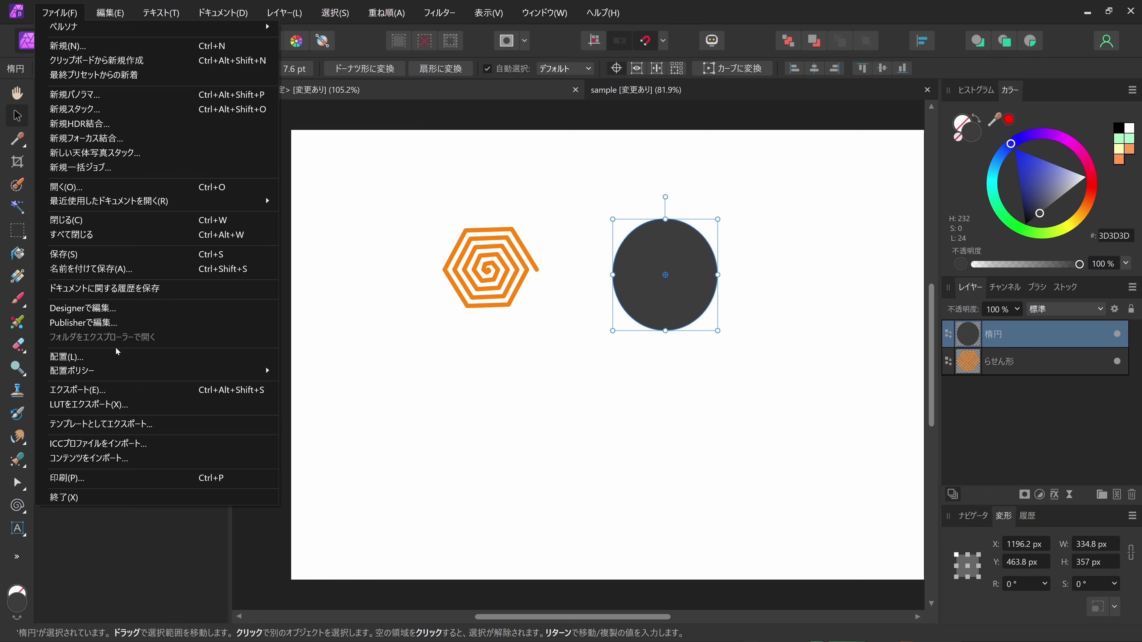
{"action": "left_click", "coordinate": [120, 357]}
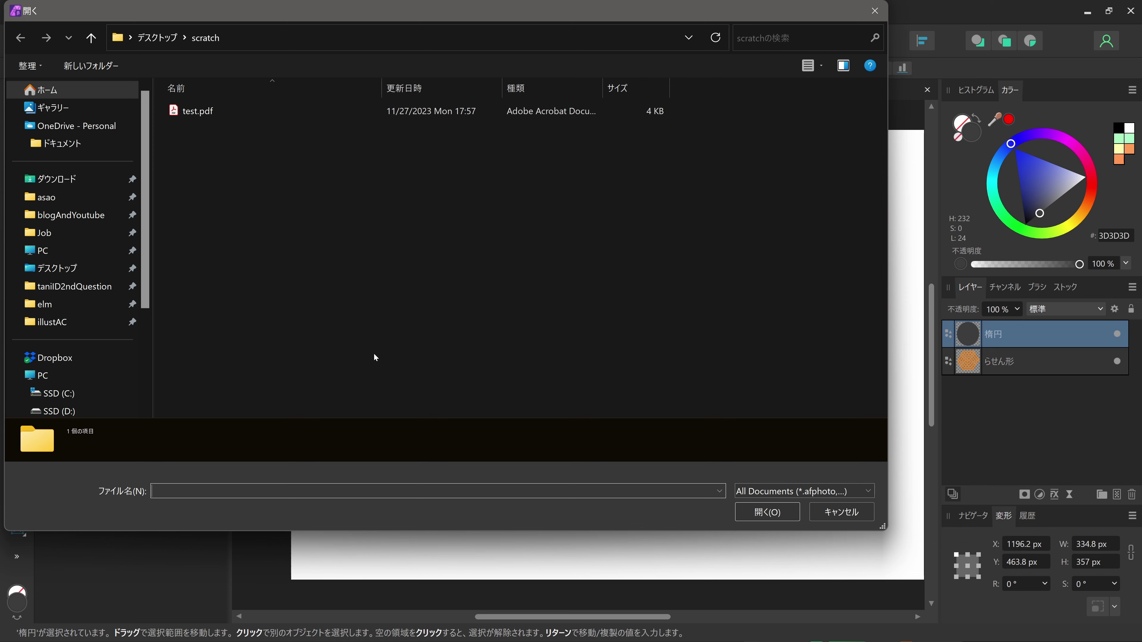
{"action": "left_click", "coordinate": [180, 111]}
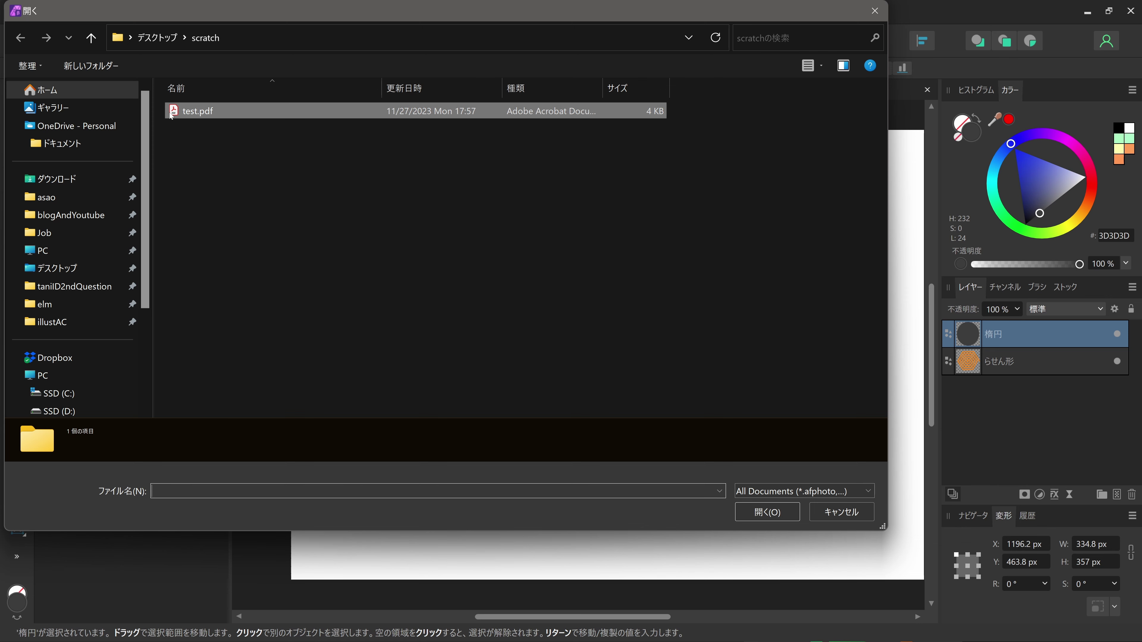
{"action": "left_click", "coordinate": [767, 509]}
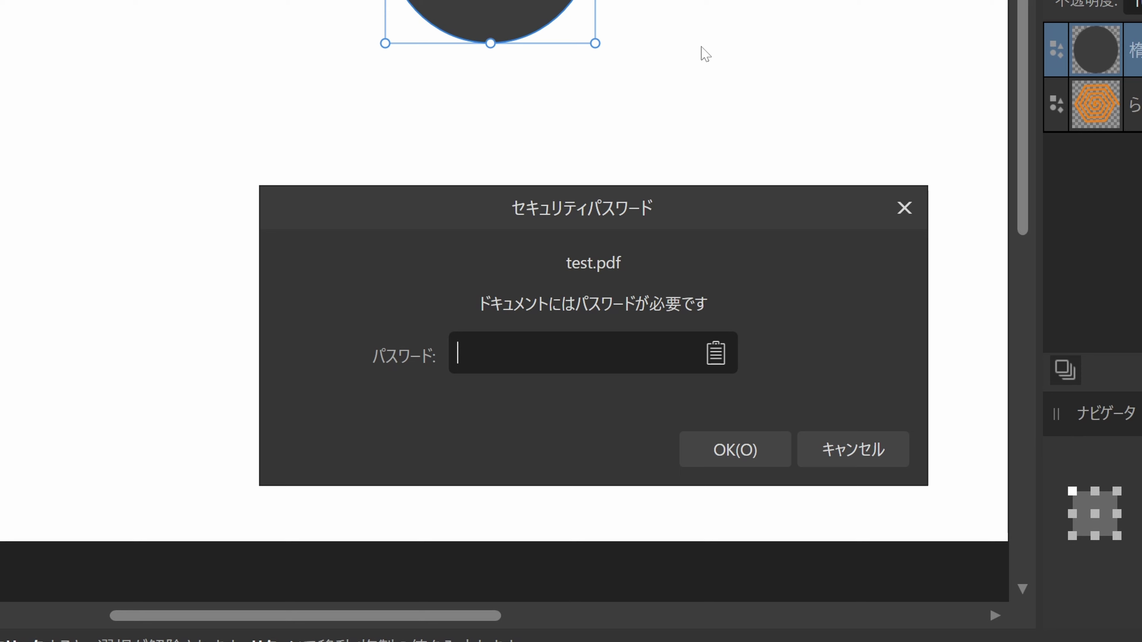
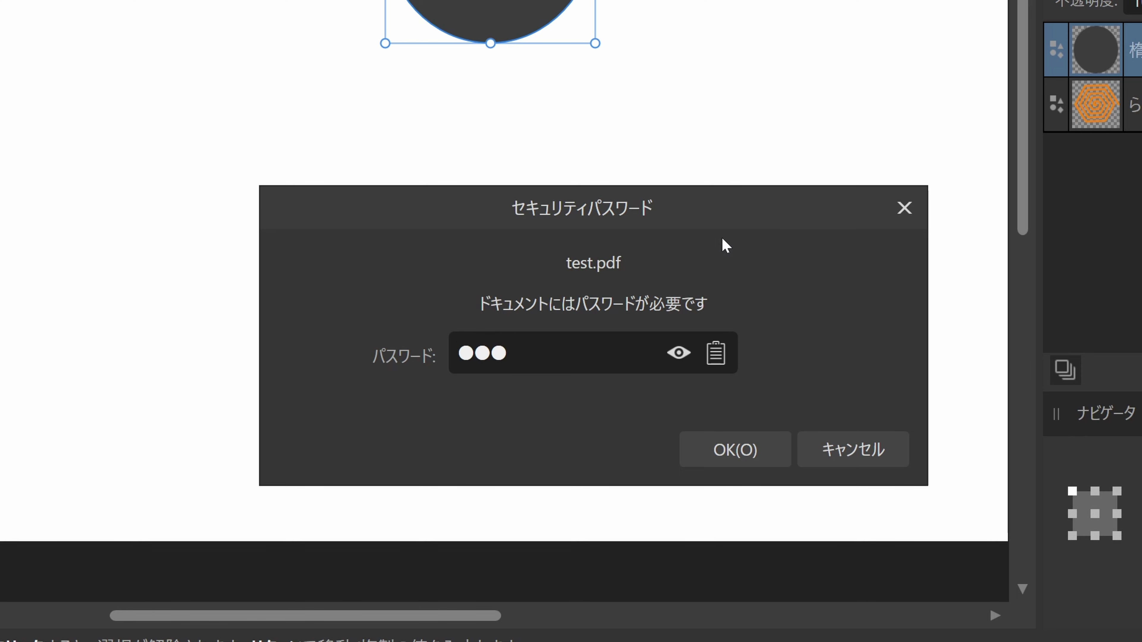
Unlock test.pdf with its password and drag a box below the shapes to place it
{"action": "left_click", "coordinate": [704, 453]}
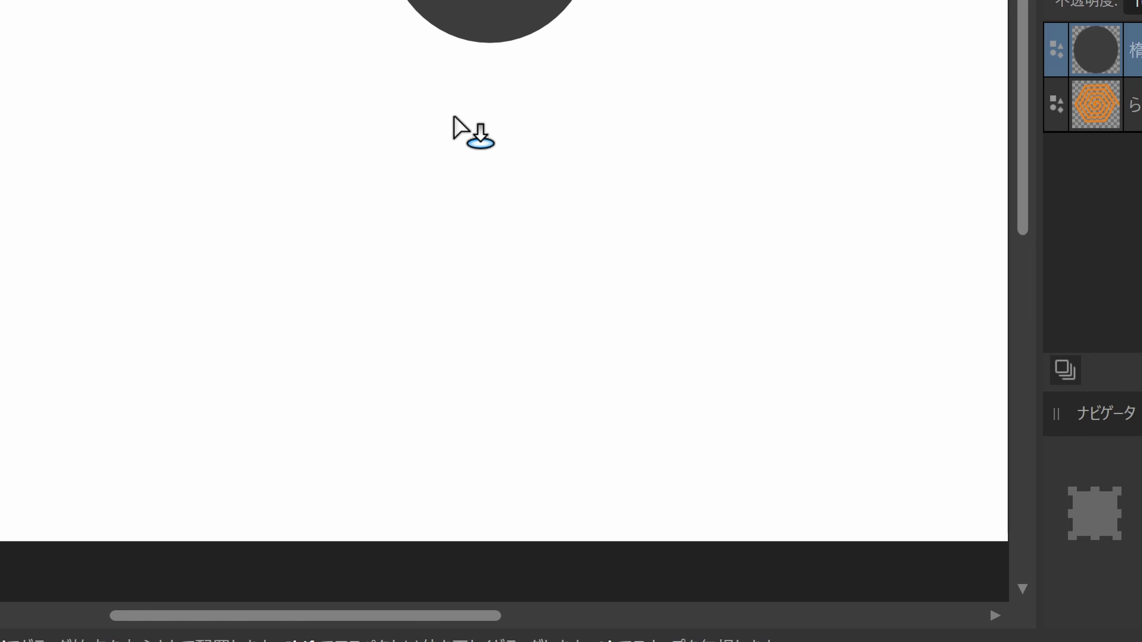
{"action": "left_click_drag", "start_coordinate": [269, 128], "coordinate": [517, 335]}
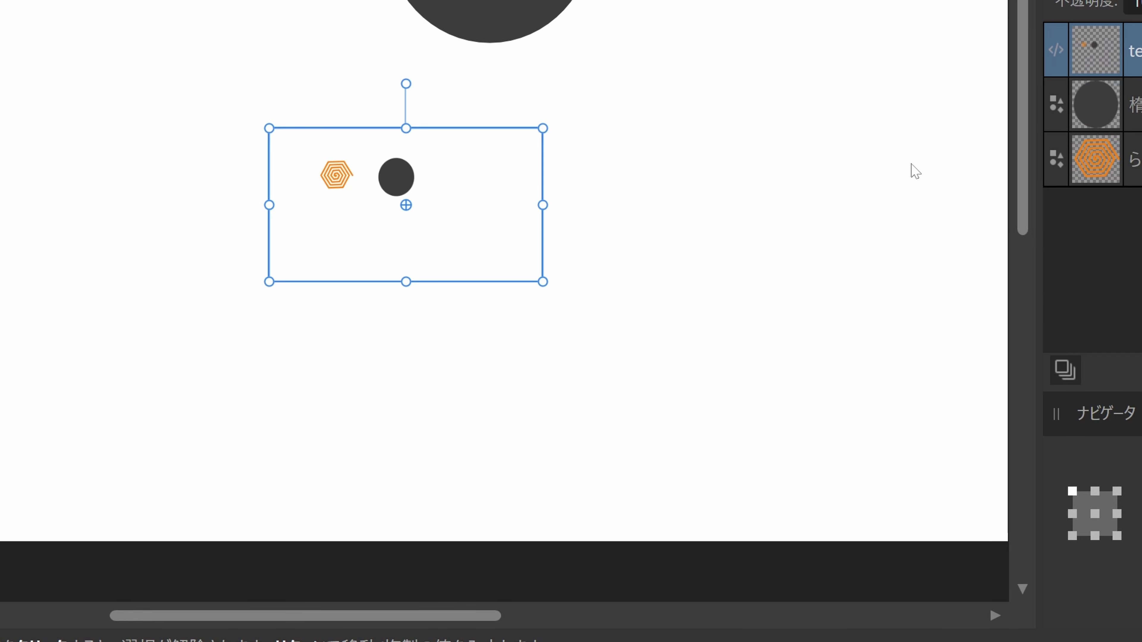